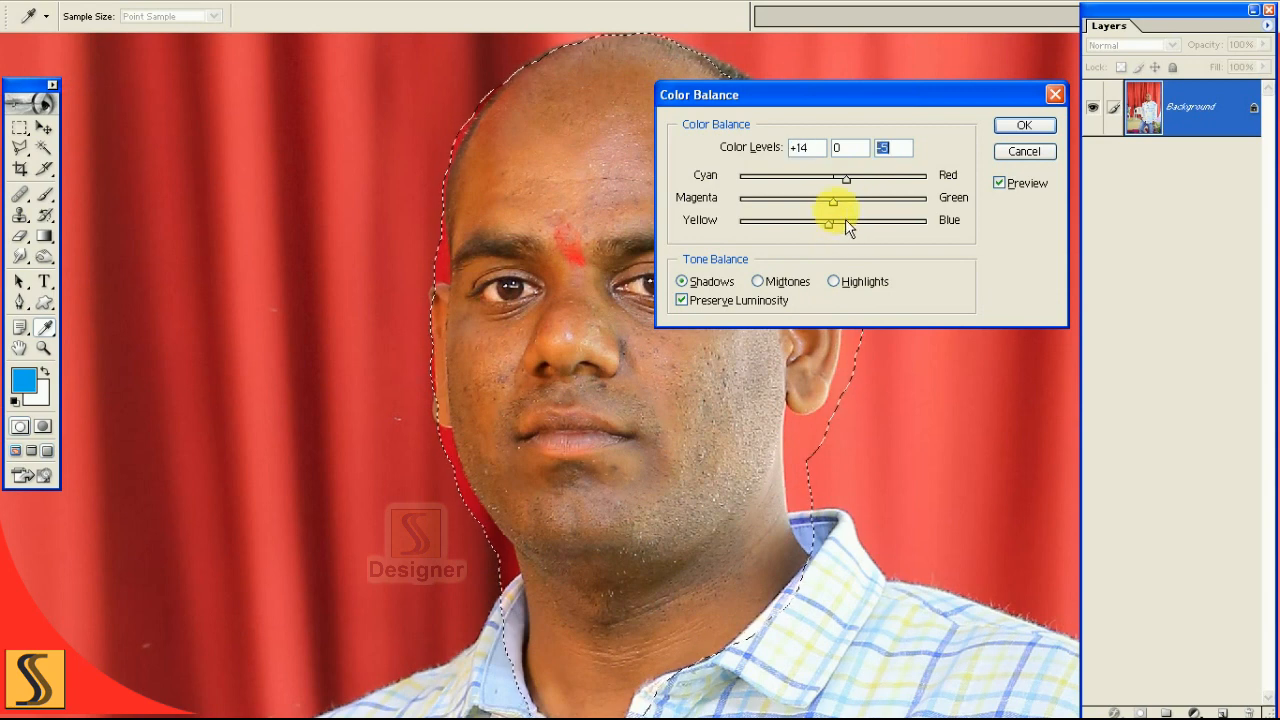
Apply the selected face's shadow color balance of +14, 0, -5, raise its Levels midtone to 1.09, and clear the selection.
{"action": "left_click", "coordinate": [1026, 138]}
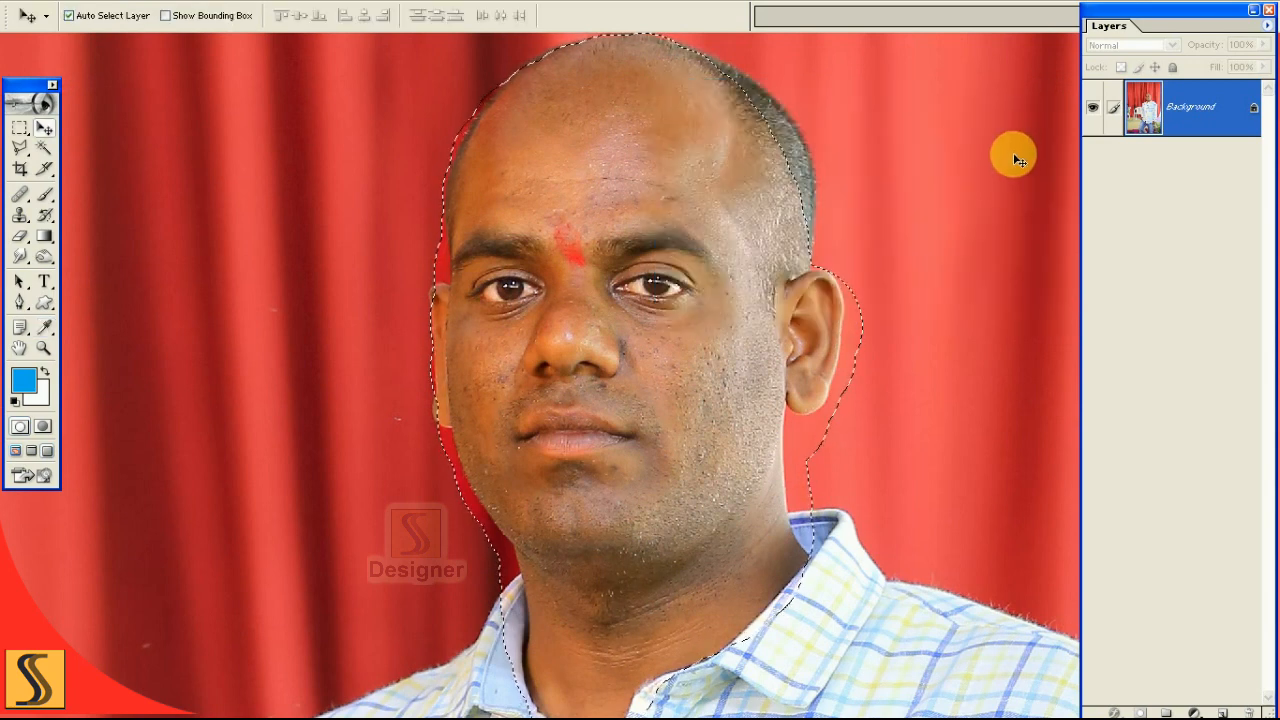
{"action": "key", "text": "ctrl+l"}
{"action": "left_click_drag", "start_coordinate": [975, 450], "coordinate": [969, 450]}
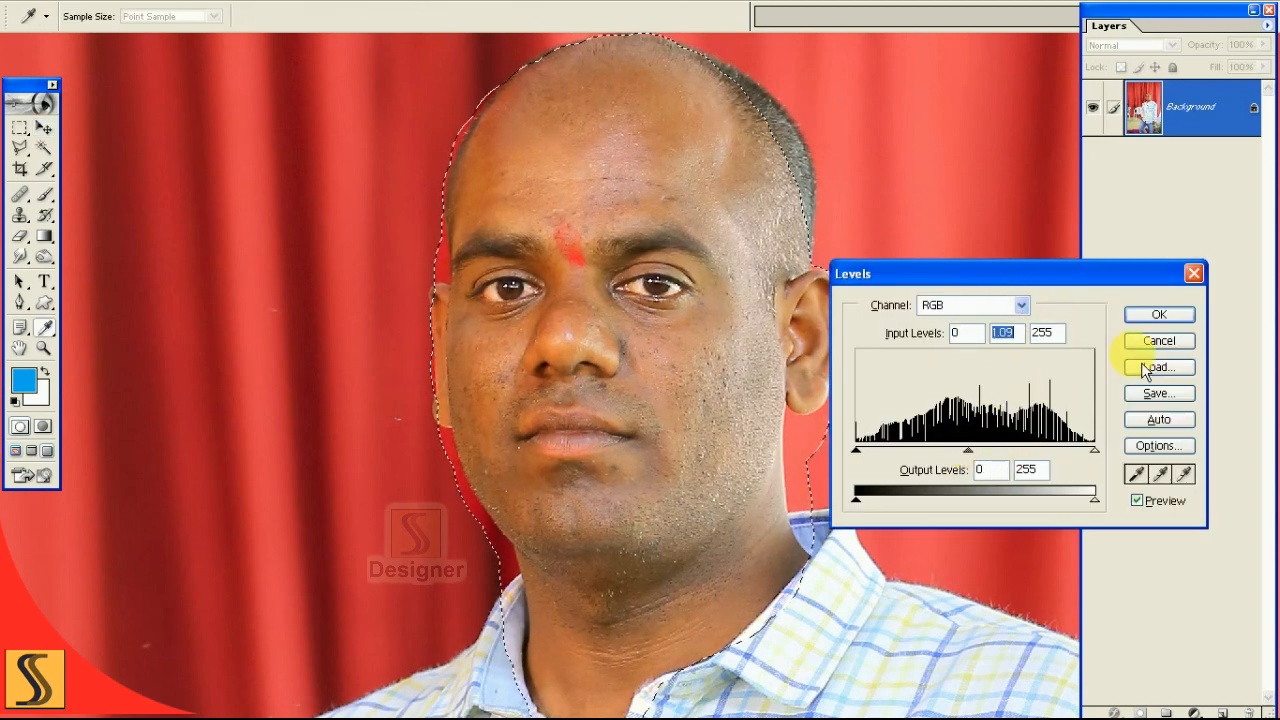
{"action": "left_click", "coordinate": [1150, 314]}
{"action": "key", "text": "v"}
{"action": "key", "text": "ctrl+d"}
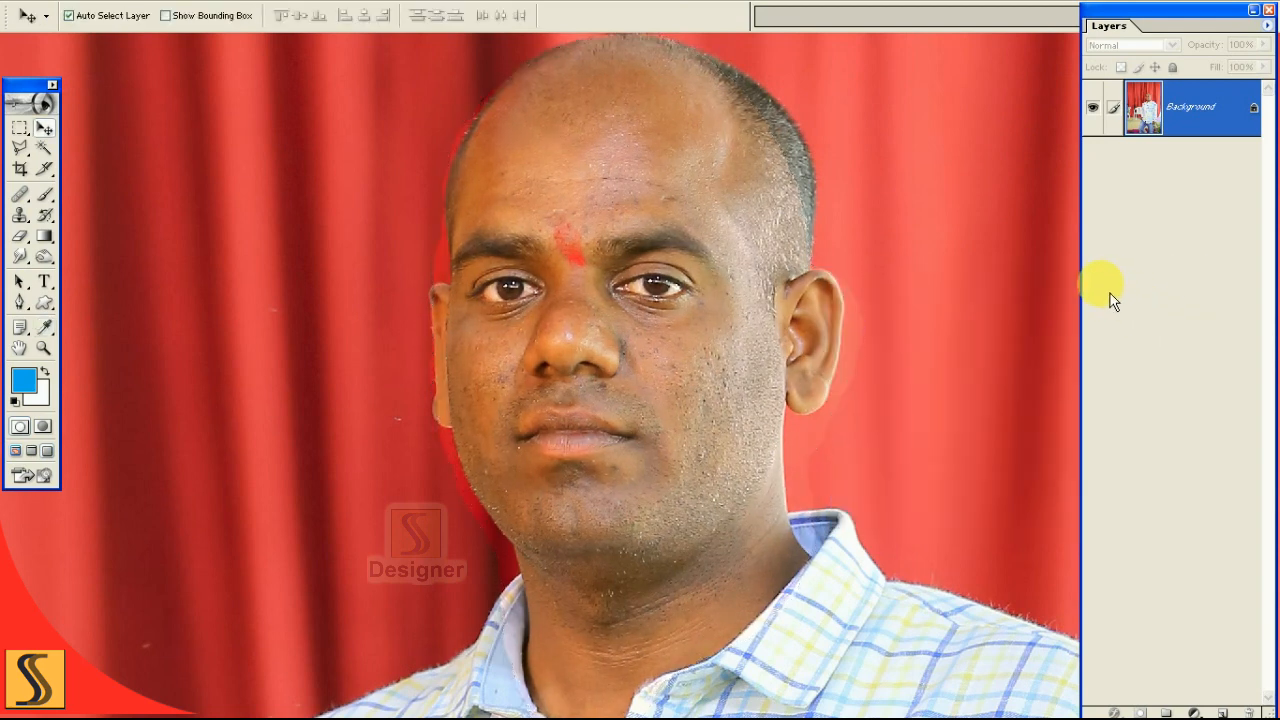
Adjust the whole photo's midtone color balance to +2 red and +3 blue.
{"action": "key", "text": "ctrl+b"}
{"action": "type", "text": "+2"}
{"action": "type", "text": "+3"}
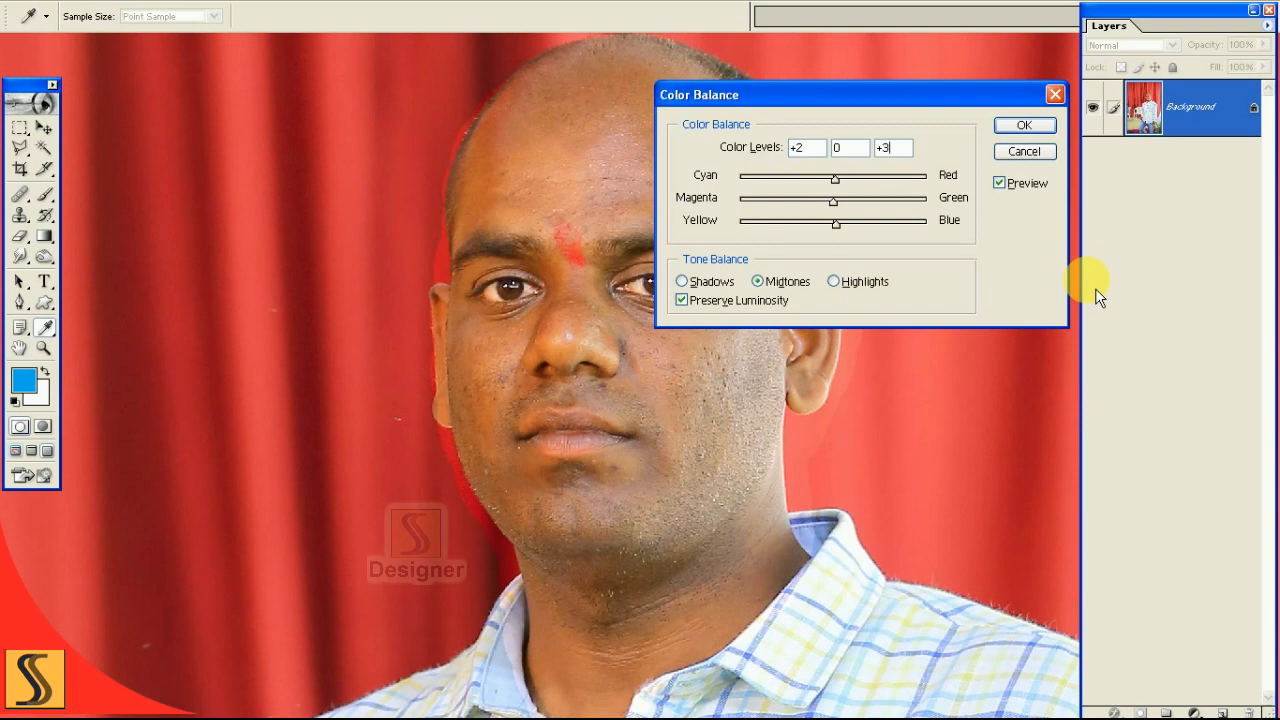
{"action": "key", "text": "Return"}
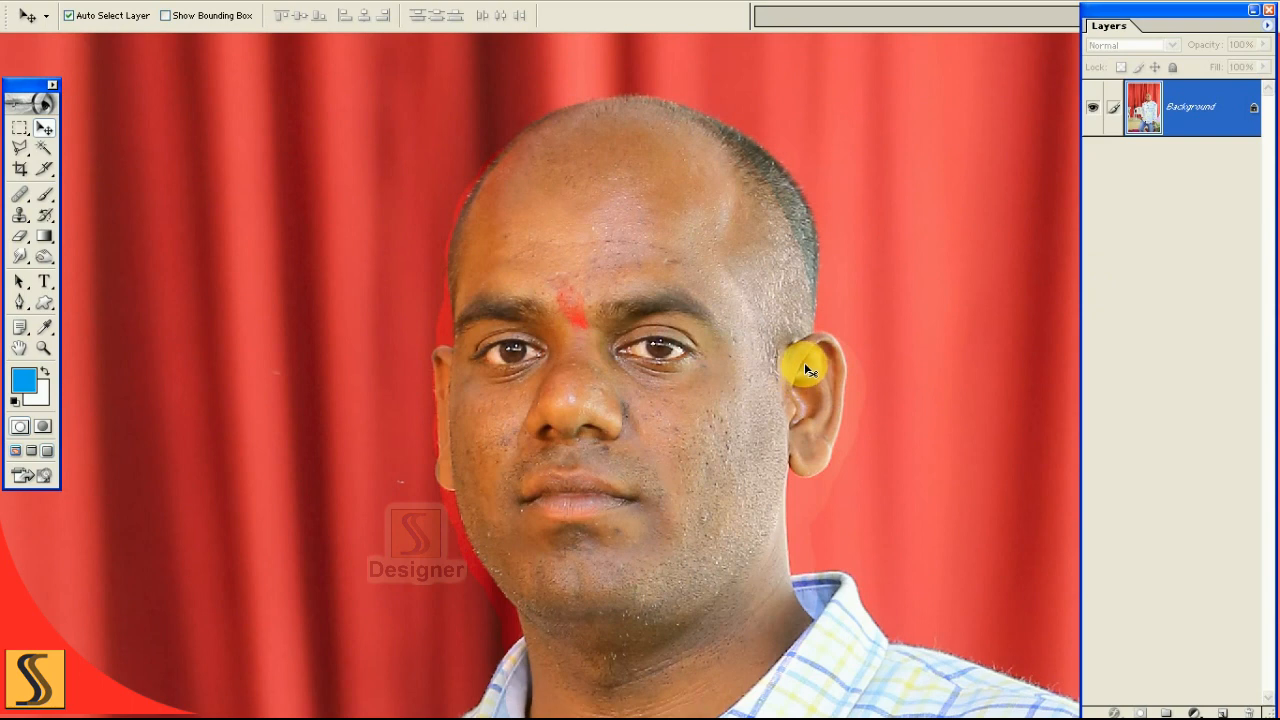
In a relative Selective Color adjustment, set Greens black to +39% and shift the Greens yellow, magenta and cyan amounts.
{"action": "key", "text": "alt+i"}
{"action": "key", "text": "a"}
{"action": "key", "text": "s"}
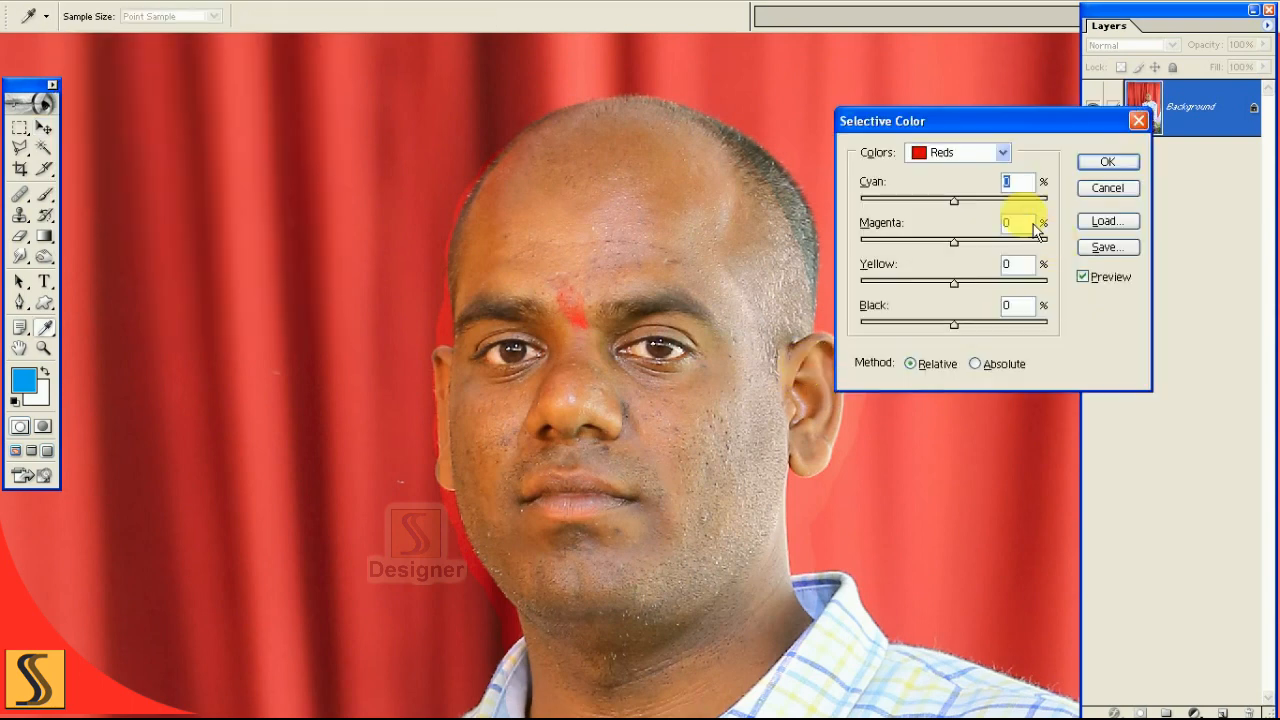
{"action": "left_click", "coordinate": [966, 172]}
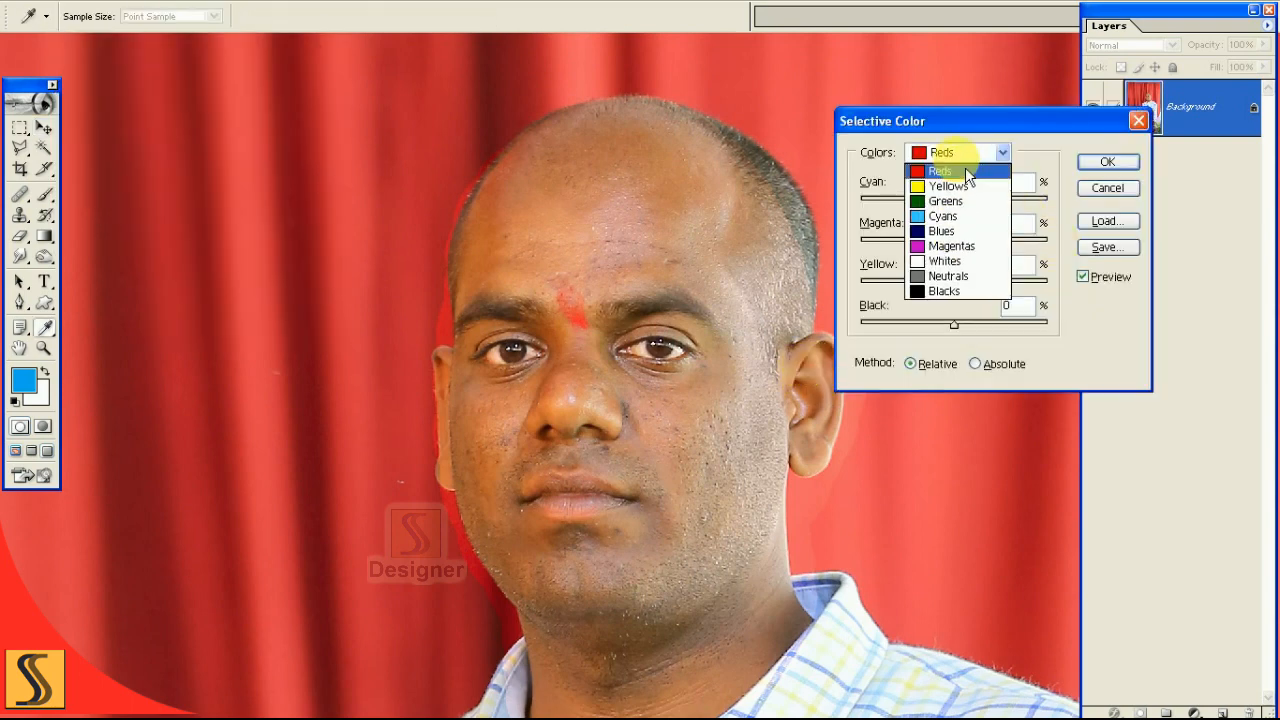
{"action": "left_click", "coordinate": [968, 209]}
{"action": "left_click_drag", "start_coordinate": [967, 335], "coordinate": [1004, 334]}
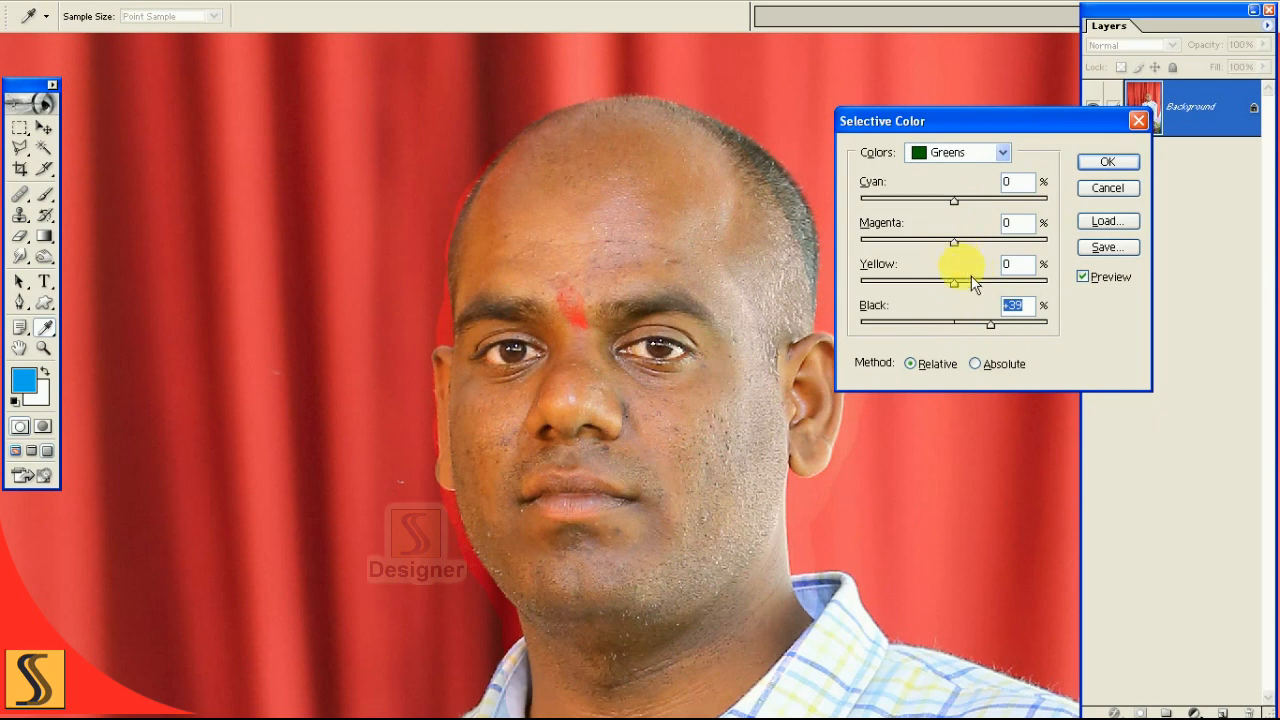
{"action": "left_click_drag", "start_coordinate": [959, 293], "coordinate": [977, 286]}
{"action": "left_click_drag", "start_coordinate": [923, 245], "coordinate": [948, 200]}
Set the Selective Color Yellows to magenta +5%, yellow -14% and black +19%, and apply the adjustment.
{"action": "left_click", "coordinate": [962, 156]}
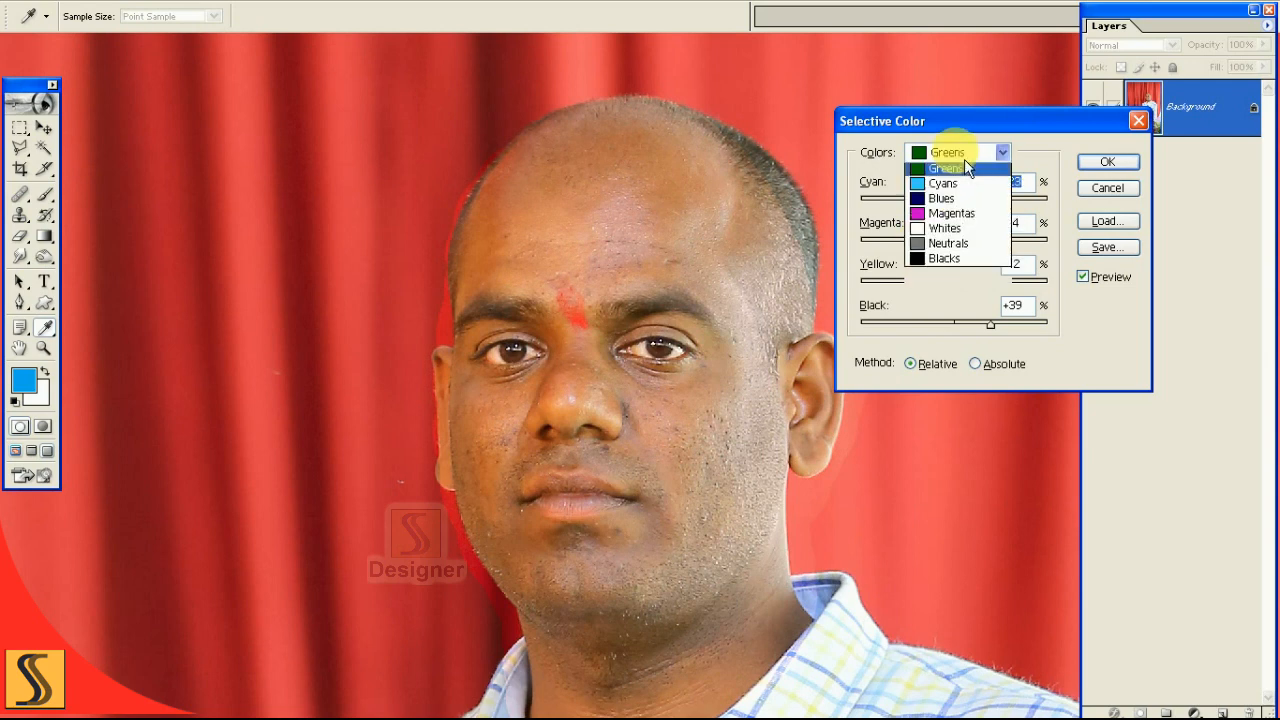
{"action": "left_click", "coordinate": [948, 186]}
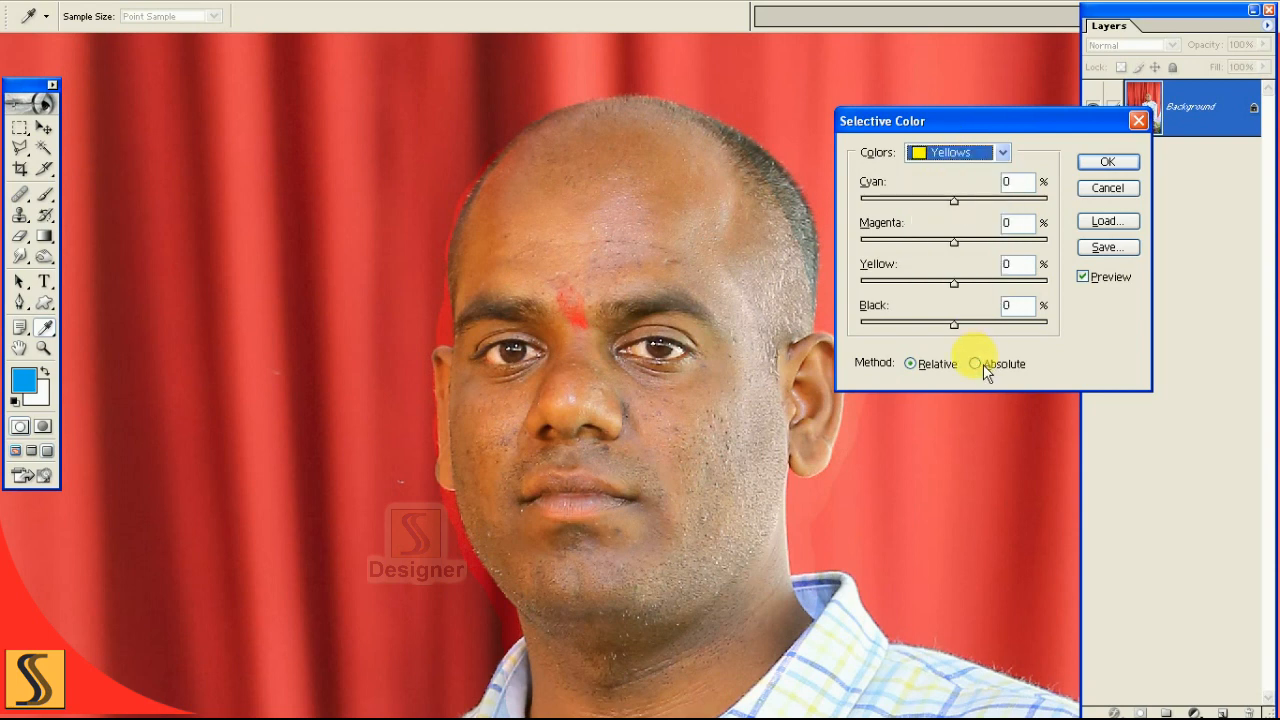
{"action": "mouse_move", "coordinate": [964, 336]}
{"action": "left_mouse_down"}
{"action": "mouse_move", "coordinate": [997, 333]}
{"action": "mouse_move", "coordinate": [979, 330]}
{"action": "left_mouse_up"}
{"action": "left_click_drag", "start_coordinate": [953, 283], "coordinate": [943, 283]}
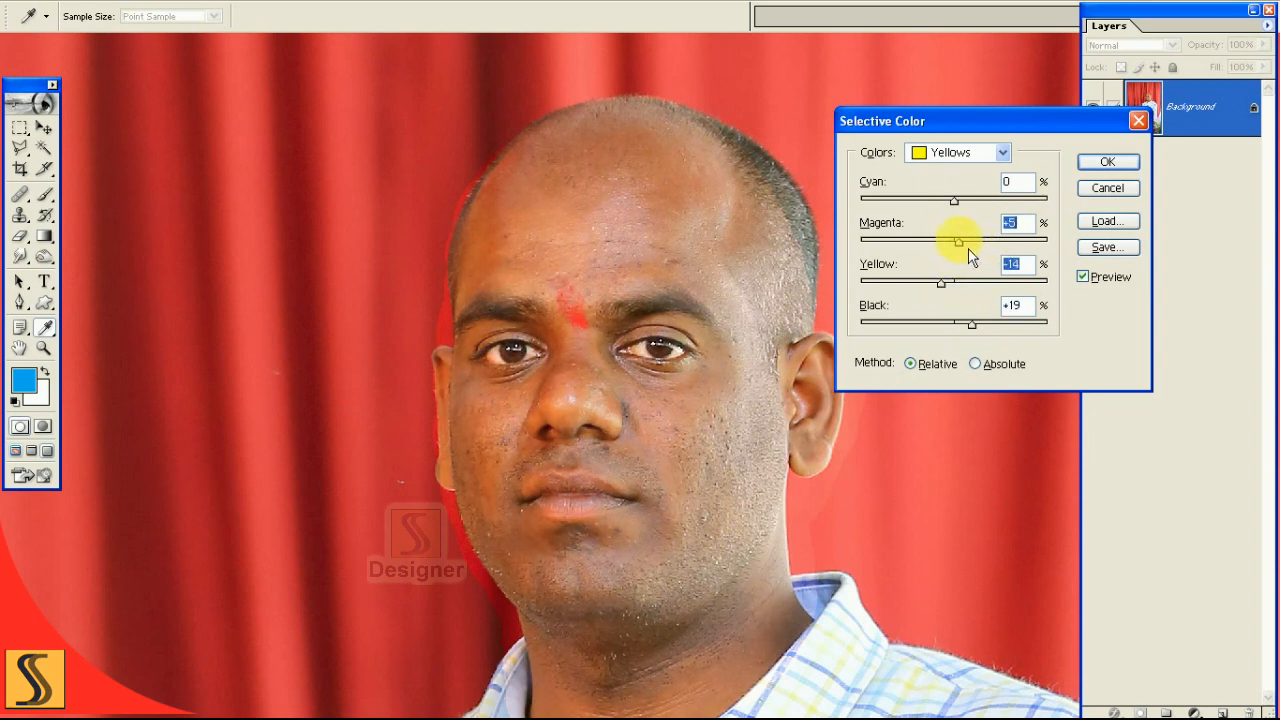
{"action": "left_click", "coordinate": [1101, 163]}
{"action": "key", "text": "v"}
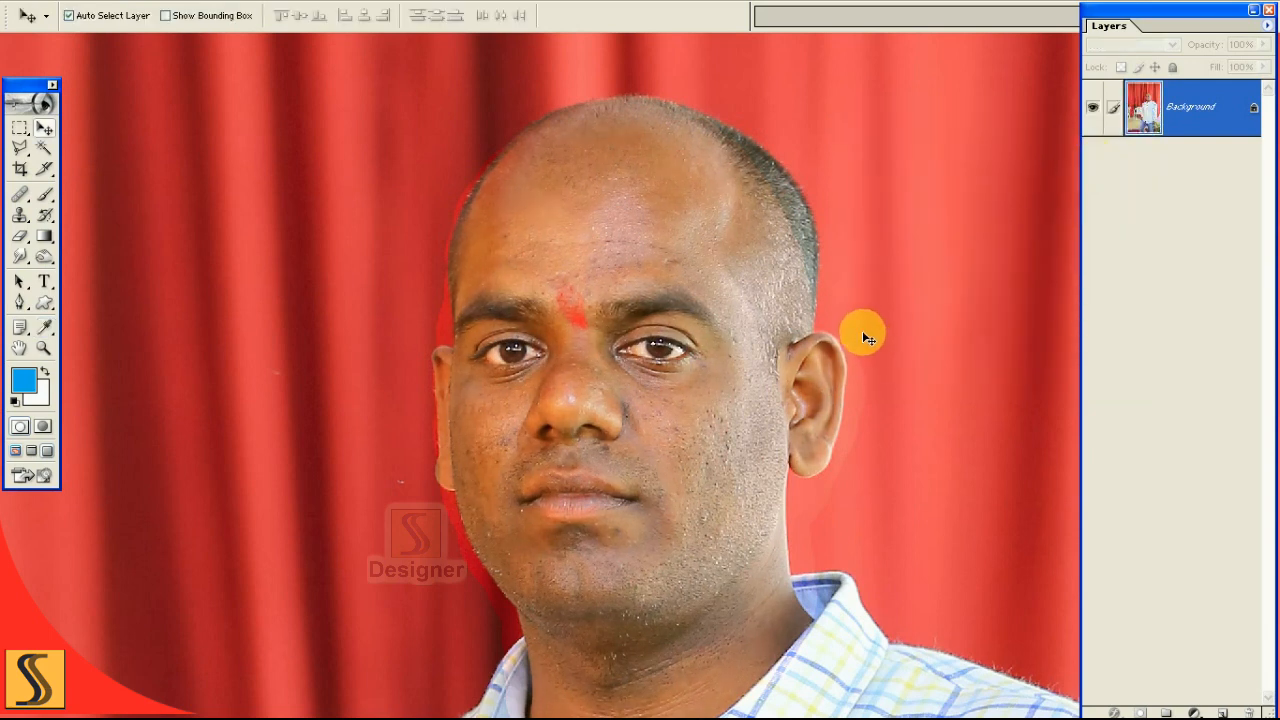
Adjust the whole photo's RGB tones with Levels.
{"action": "key", "text": "ctrl+l"}
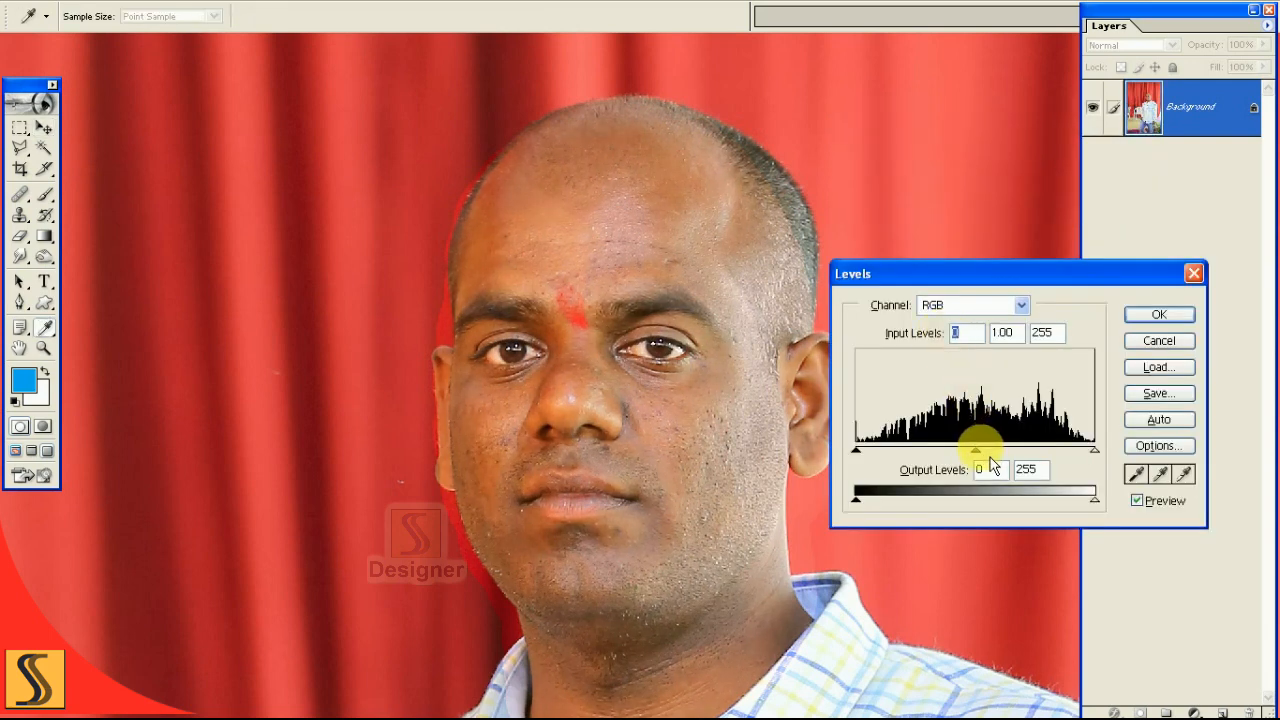
{"action": "key", "text": "shift+Tab"}
{"action": "type", "text": "12"}
{"action": "key", "text": "Return"}
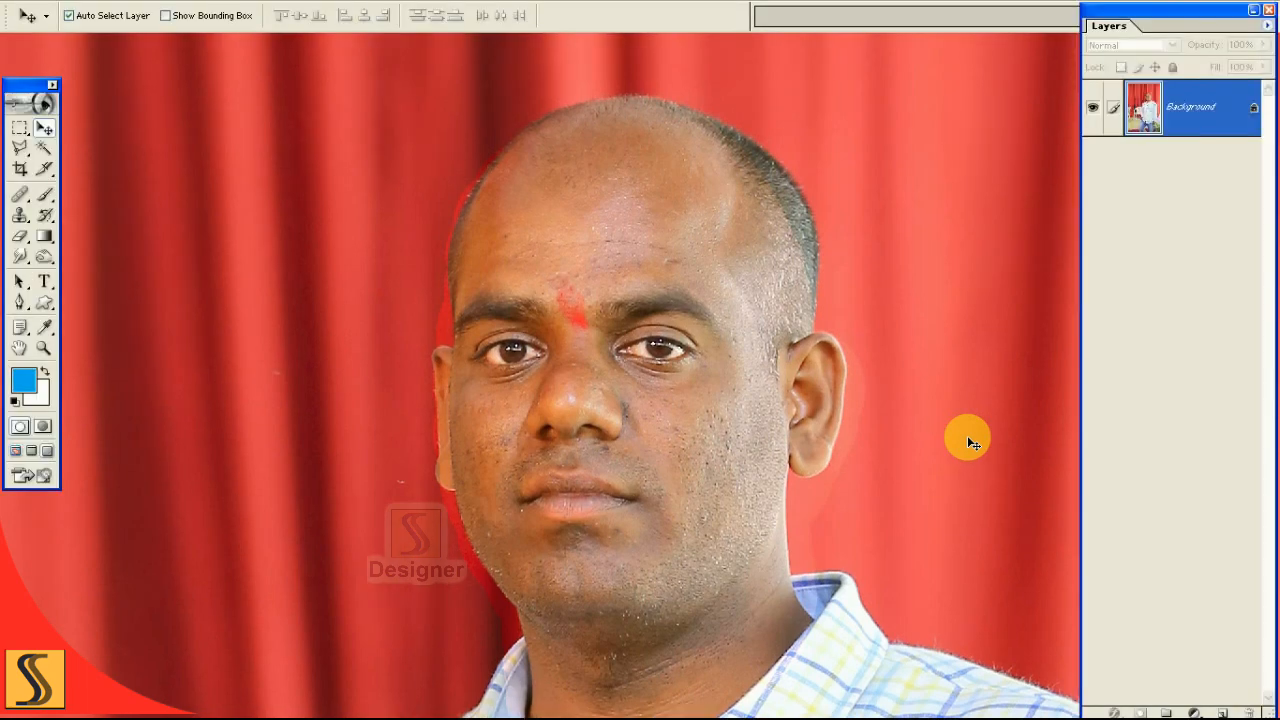
Set up the Clone Stamp tool with a soft 21 px brush for retouching the face.
{"action": "key", "text": "s"}
{"action": "key", "text": "ctrl+equal"}
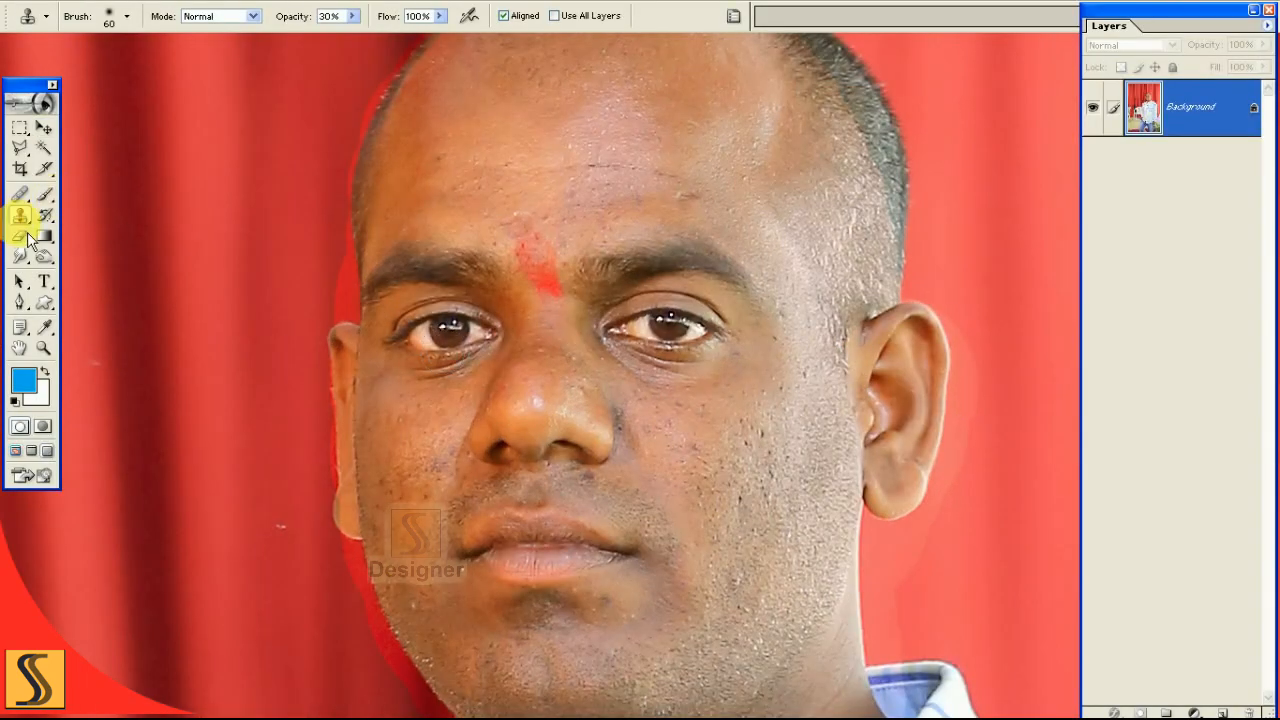
{"action": "mouse_move", "coordinate": [27, 222]}
{"action": "left_mouse_down"}
{"action": "mouse_move", "coordinate": [77, 230]}
{"action": "mouse_move", "coordinate": [85, 211]}
{"action": "left_mouse_up"}
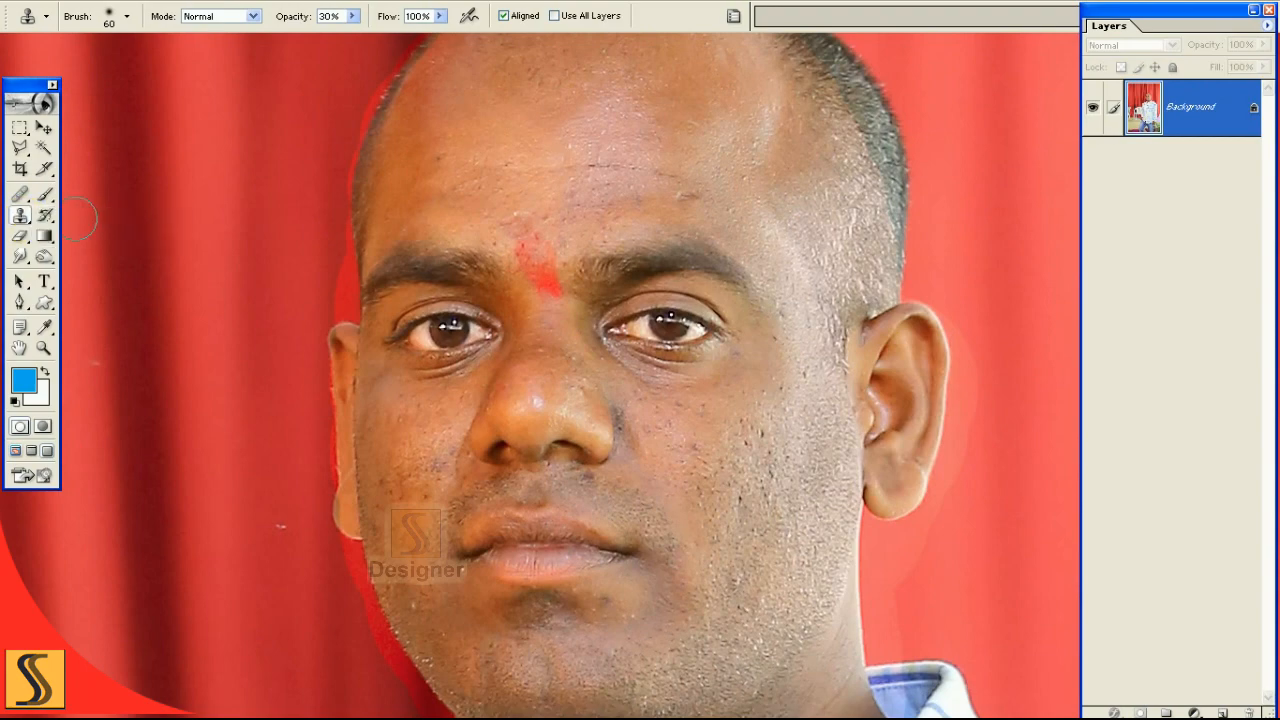
{"action": "left_click", "coordinate": [122, 24]}
{"action": "left_click", "coordinate": [165, 424]}
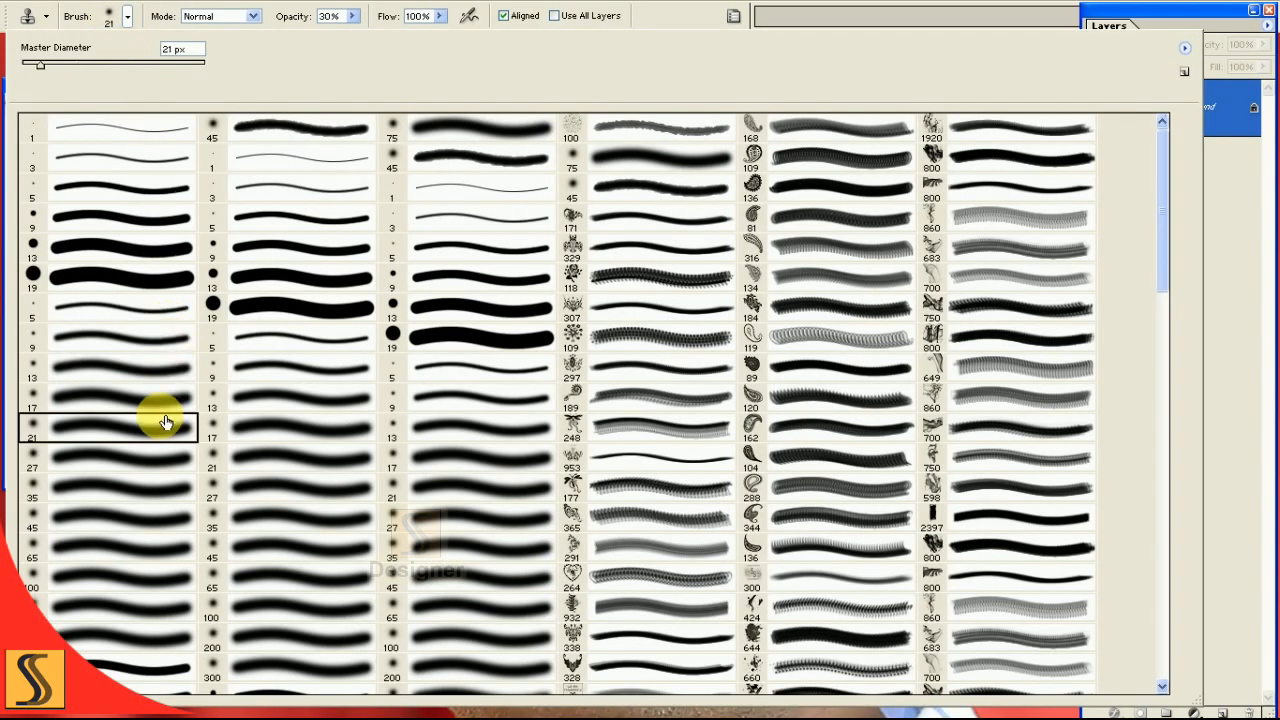
{"action": "key", "text": "Return"}
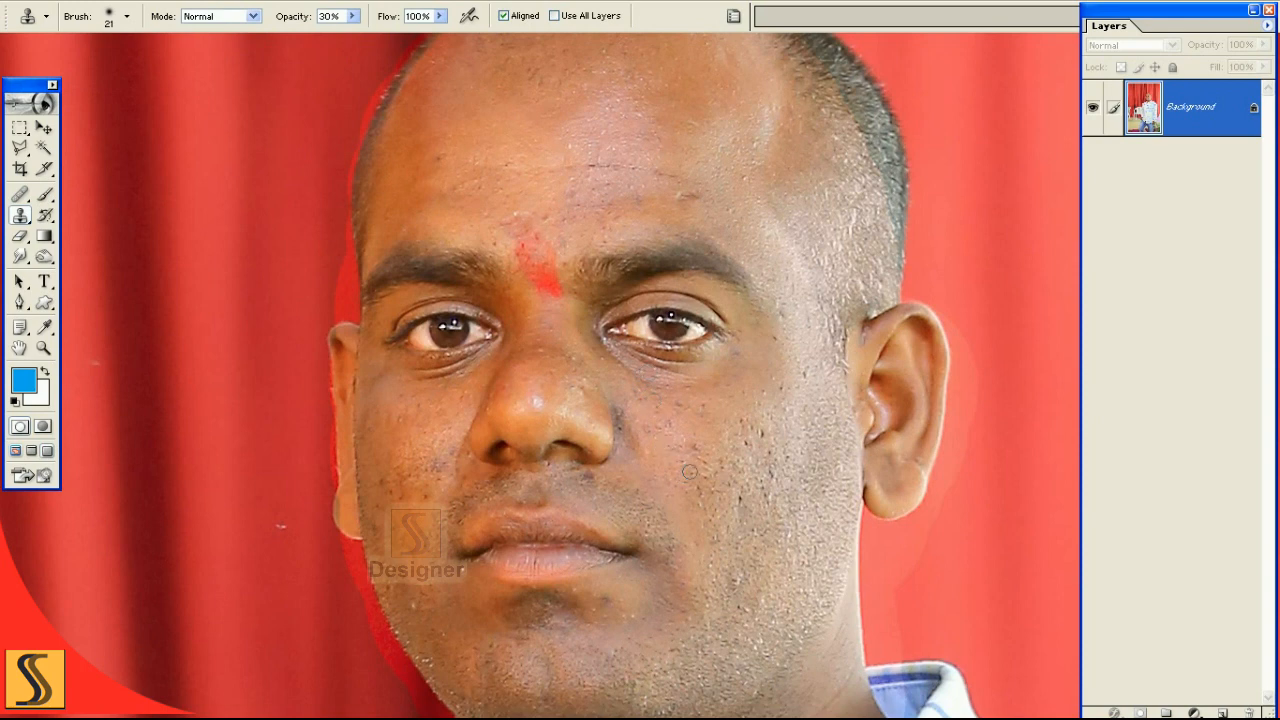
Hide the layer list and clone clean skin over the spots on the subject's left upper cheek, enlarging the brush to 30 px.
{"action": "left_click_drag", "start_coordinate": [749, 526], "coordinate": [714, 491]}
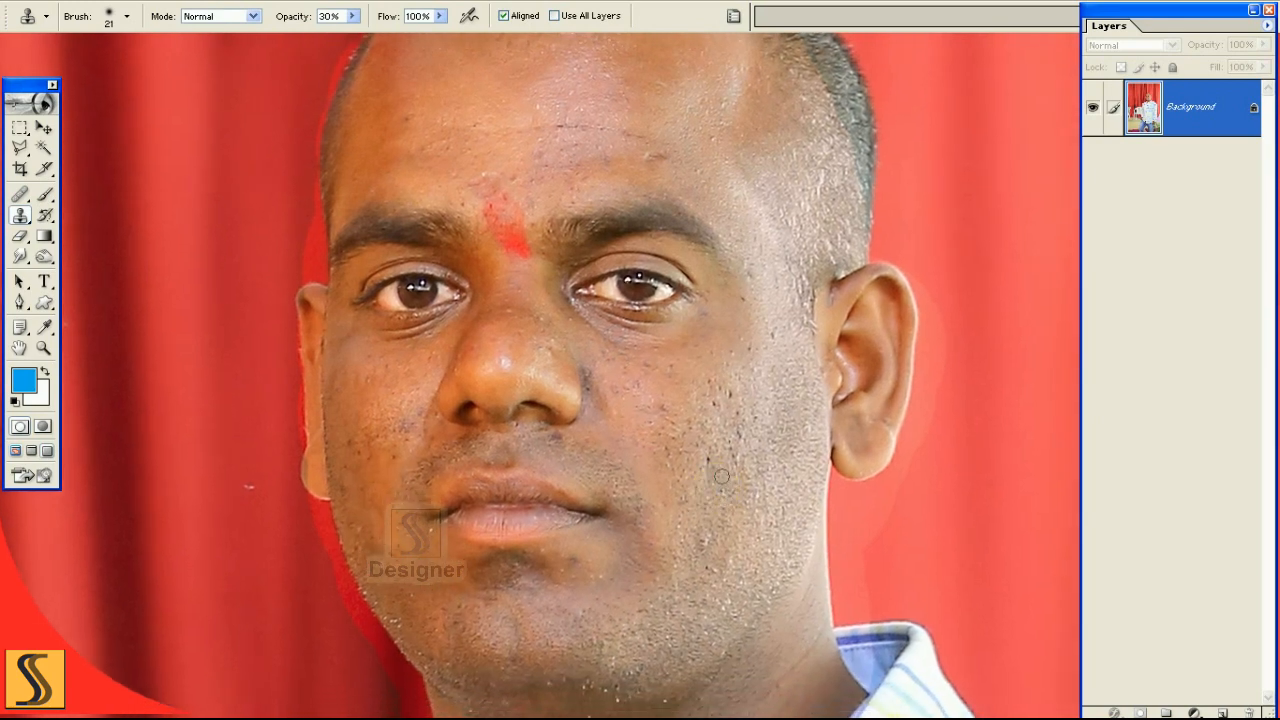
{"action": "left_click", "coordinate": [737, 461]}
{"action": "key", "text": "F7"}
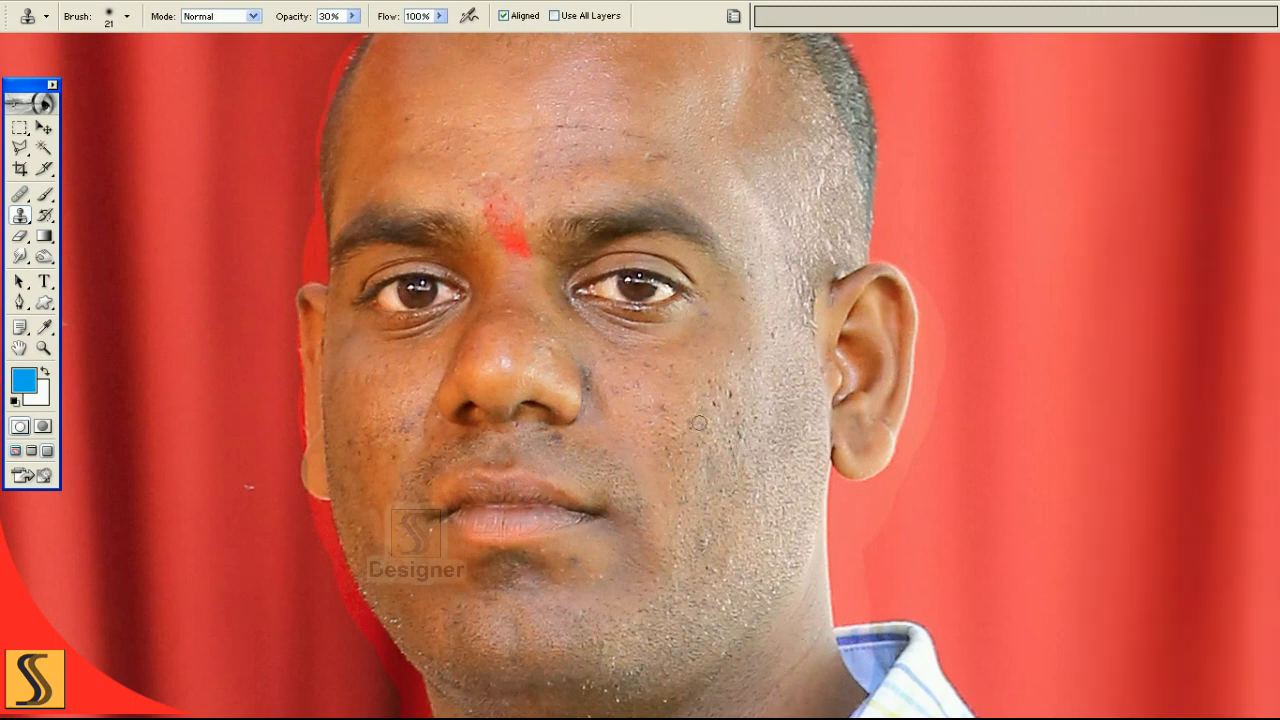
{"action": "left_click", "coordinate": [655, 387]}
{"action": "left_click", "coordinate": [692, 455]}
{"action": "left_click", "coordinate": [698, 374]}
{"action": "left_click", "coordinate": [738, 398]}
{"action": "left_click", "coordinate": [731, 371]}
{"action": "left_click", "coordinate": [611, 363]}
{"action": "left_click", "coordinate": [594, 343]}
{"action": "left_click", "coordinate": [631, 380]}
{"action": "left_click", "coordinate": [638, 386]}
{"action": "left_click", "coordinate": [677, 366]}
{"action": "left_click", "coordinate": [657, 417]}
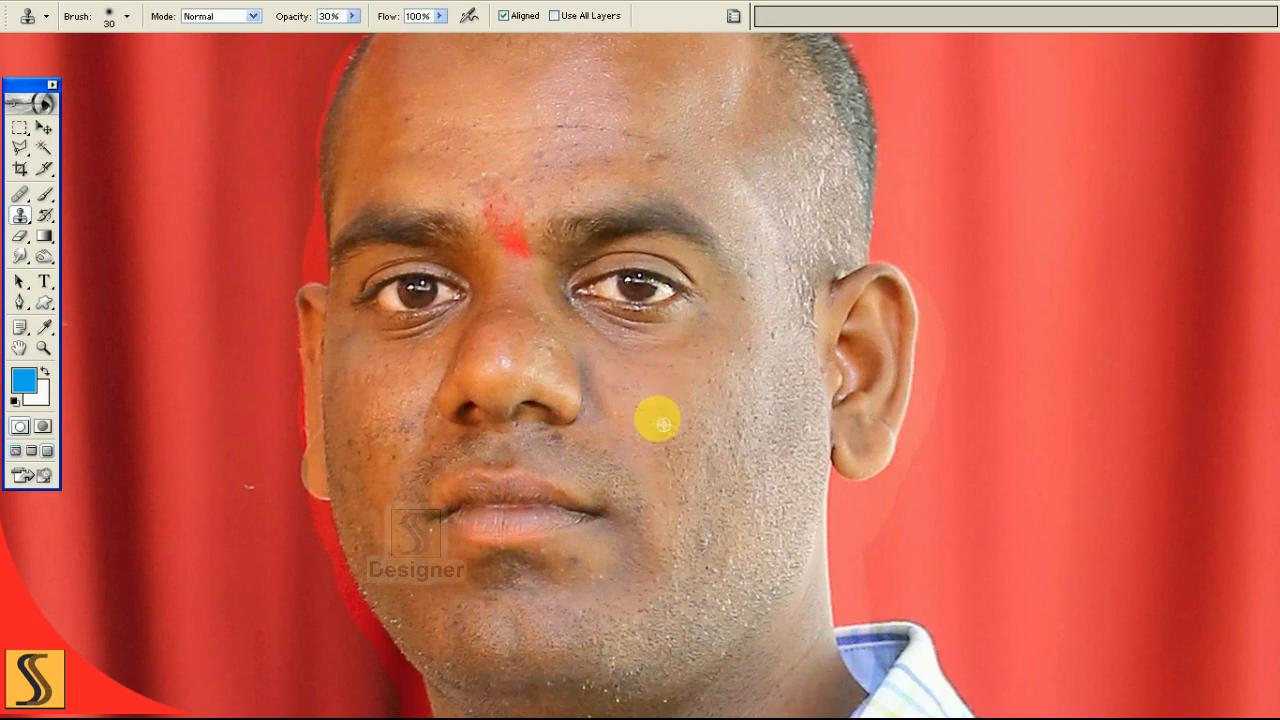
{"action": "left_click", "coordinate": [649, 426]}
{"action": "left_click", "coordinate": [611, 354]}
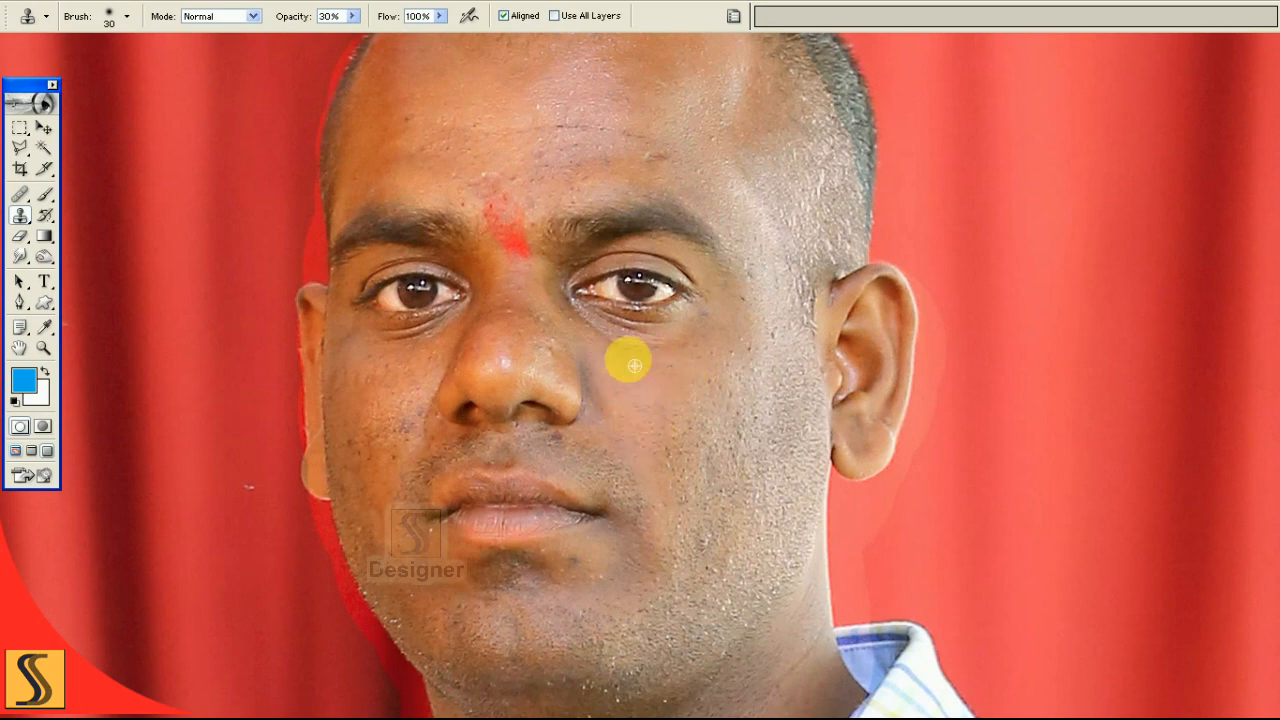
Smooth the skin beside the nose bridge and beneath the subject's left eye with the Clone Stamp, raising opacity to 33%.
{"action": "left_click", "coordinate": [557, 361]}
{"action": "left_click", "coordinate": [540, 308], "text": "alt"}
{"action": "left_click", "coordinate": [551, 343]}
{"action": "left_click", "coordinate": [547, 318], "text": "alt"}
{"action": "left_click", "coordinate": [551, 351]}
{"action": "left_click", "coordinate": [562, 314], "text": "alt"}
{"action": "left_click", "coordinate": [563, 291]}
{"action": "left_click", "coordinate": [584, 320]}
{"action": "left_click", "coordinate": [600, 331], "text": "alt"}
{"action": "left_click", "coordinate": [580, 310]}
{"action": "left_click", "coordinate": [598, 333], "text": "alt"}
{"action": "left_click", "coordinate": [571, 320]}
{"action": "left_click", "coordinate": [629, 350], "text": "alt"}
{"action": "left_click", "coordinate": [655, 338]}
{"action": "left_click", "coordinate": [603, 320]}
{"action": "left_click", "coordinate": [687, 341], "text": "alt"}
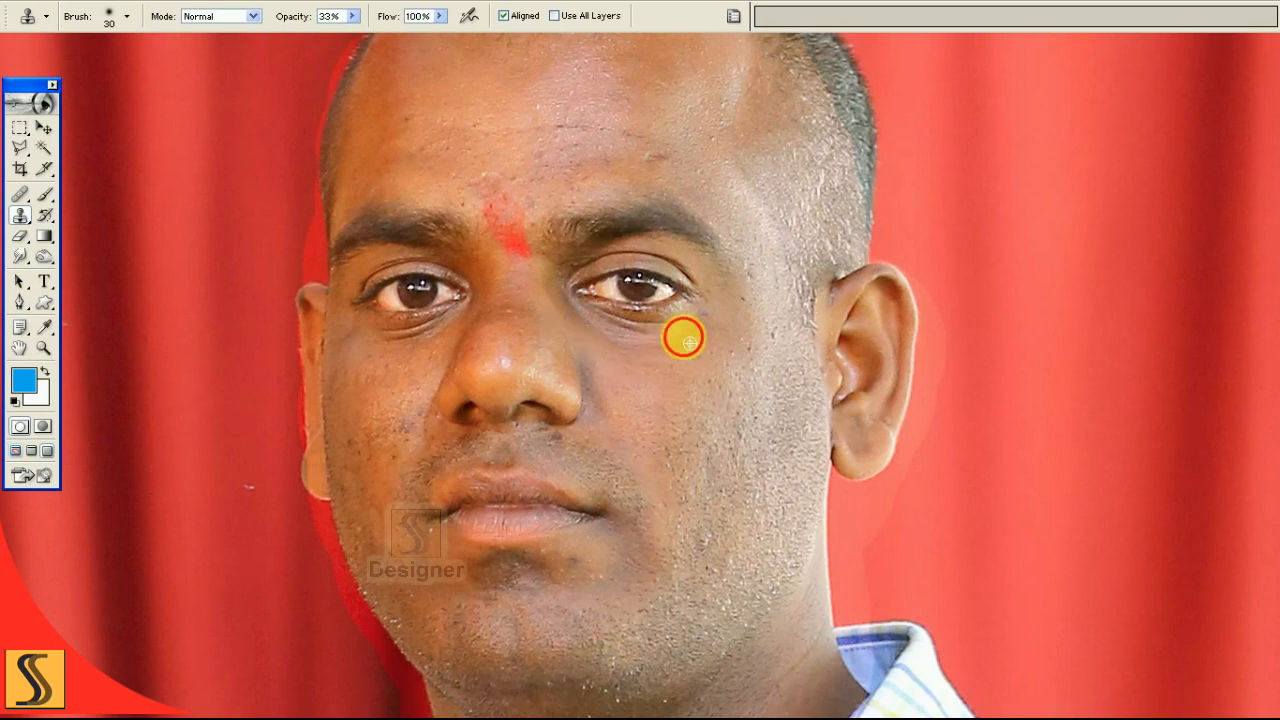
Clone smooth skin over the subject's left middle and lower cheek and beside the mouth with 40 px and 30 px brushes.
{"action": "left_click", "coordinate": [677, 474], "text": "alt"}
{"action": "left_click", "coordinate": [631, 420]}
{"action": "left_click", "coordinate": [651, 410]}
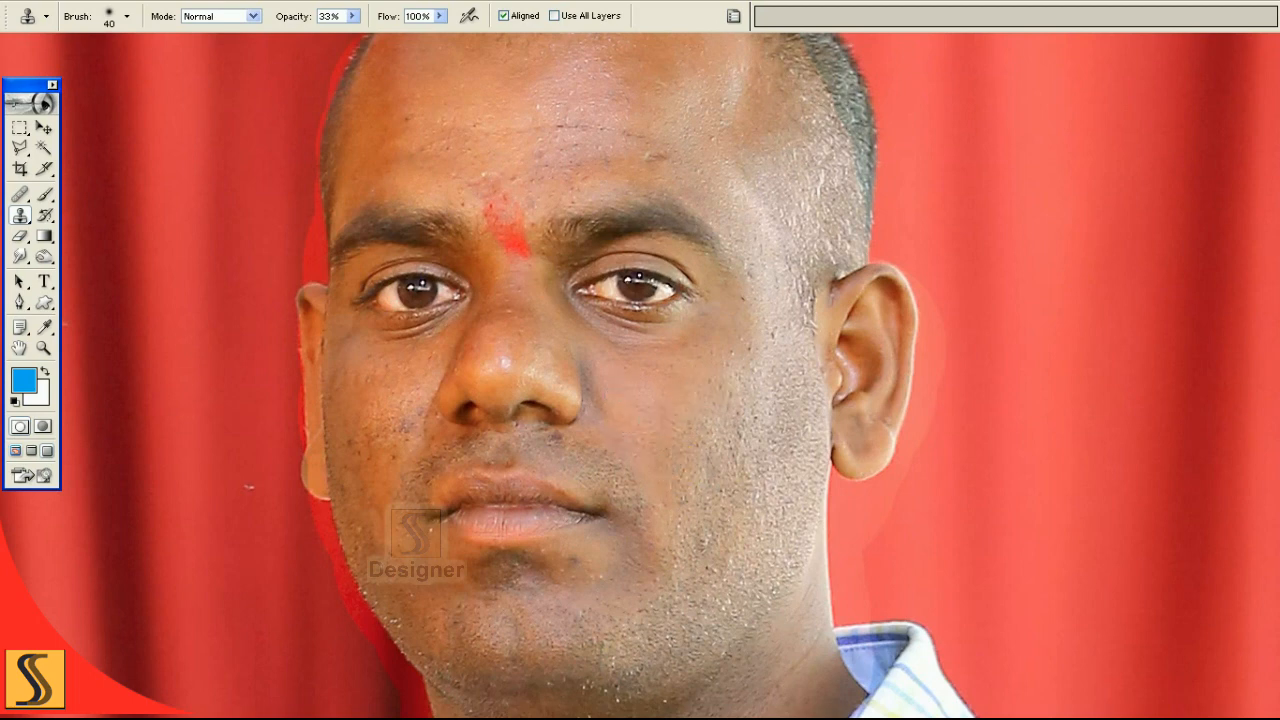
{"action": "left_click", "coordinate": [691, 480]}
{"action": "left_click", "coordinate": [689, 543]}
{"action": "left_click", "coordinate": [680, 560]}
{"action": "left_click", "coordinate": [677, 591]}
{"action": "left_click", "coordinate": [666, 550]}
{"action": "left_click", "coordinate": [666, 542]}
{"action": "left_click", "coordinate": [640, 493]}
{"action": "left_click", "coordinate": [669, 544]}
{"action": "left_click", "coordinate": [633, 562]}
{"action": "left_click", "coordinate": [646, 476]}
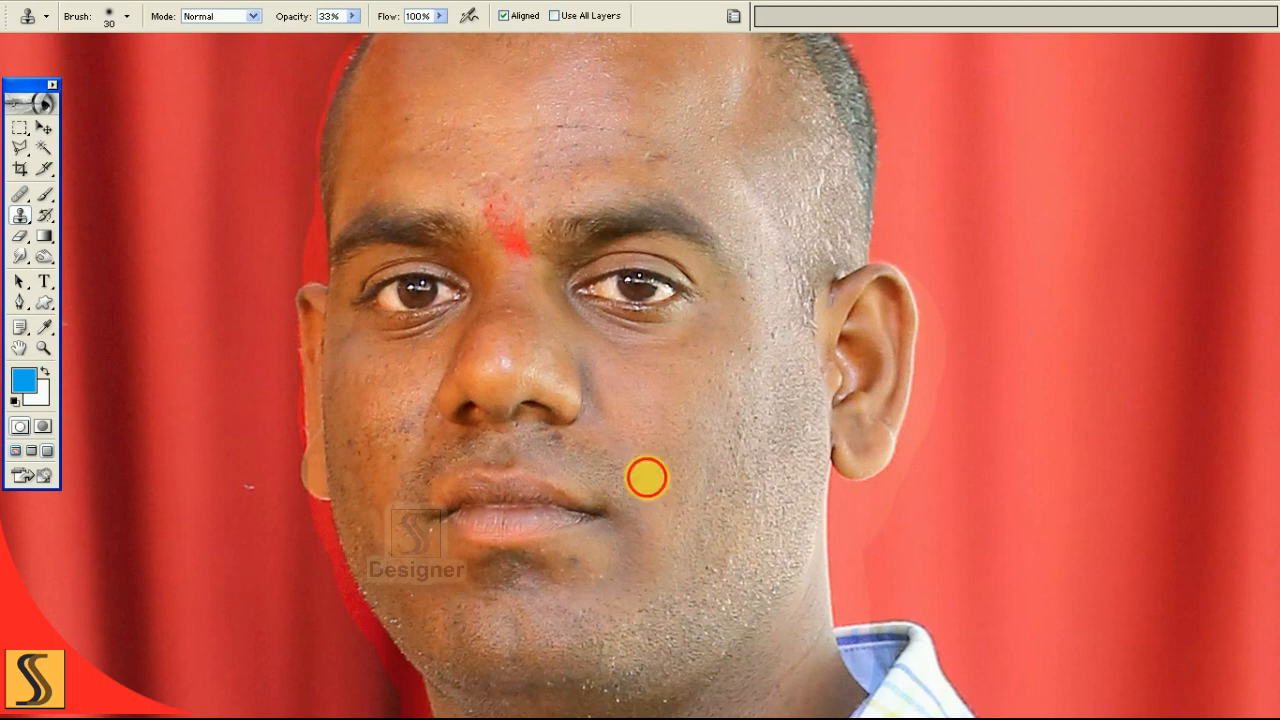
Retouch the subject's left nostril crease and the stubble between nose and upper lip with the 30 px Clone Stamp.
{"action": "left_click", "coordinate": [575, 436]}
{"action": "left_click", "coordinate": [584, 450]}
{"action": "left_click", "coordinate": [571, 443]}
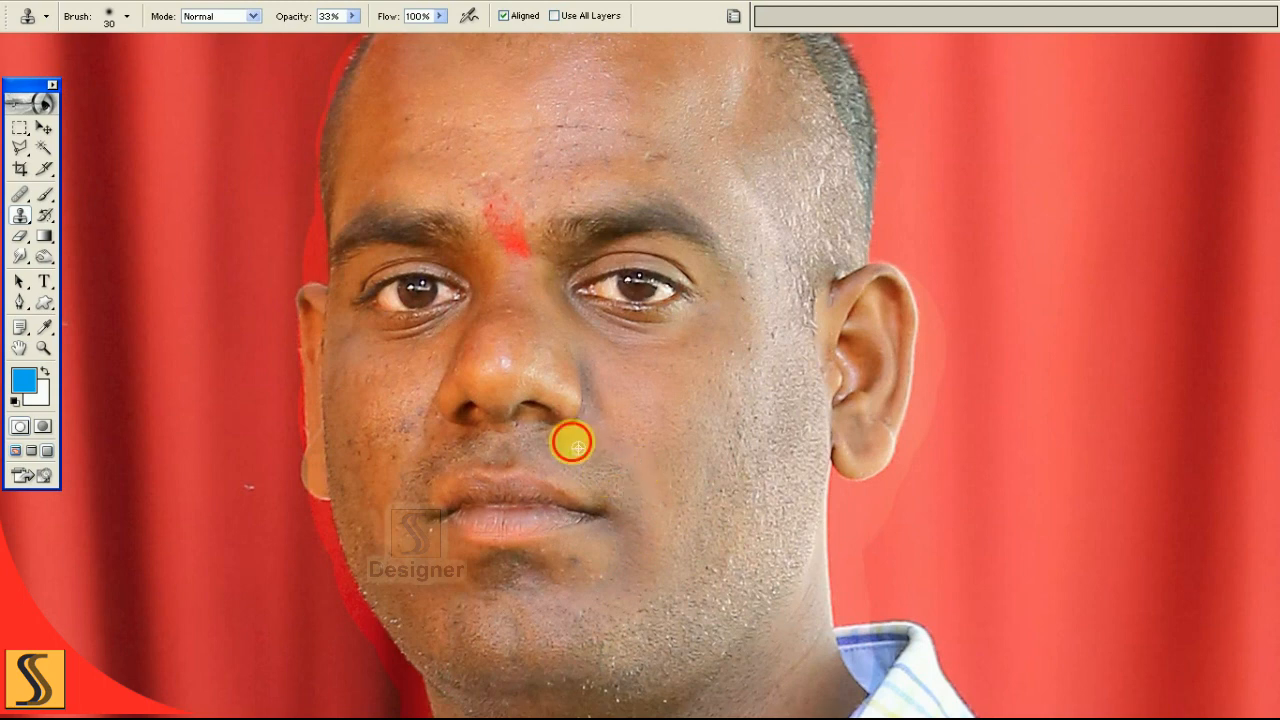
{"action": "left_click", "coordinate": [523, 432]}
{"action": "left_click", "coordinate": [529, 420]}
{"action": "left_click", "coordinate": [537, 423]}
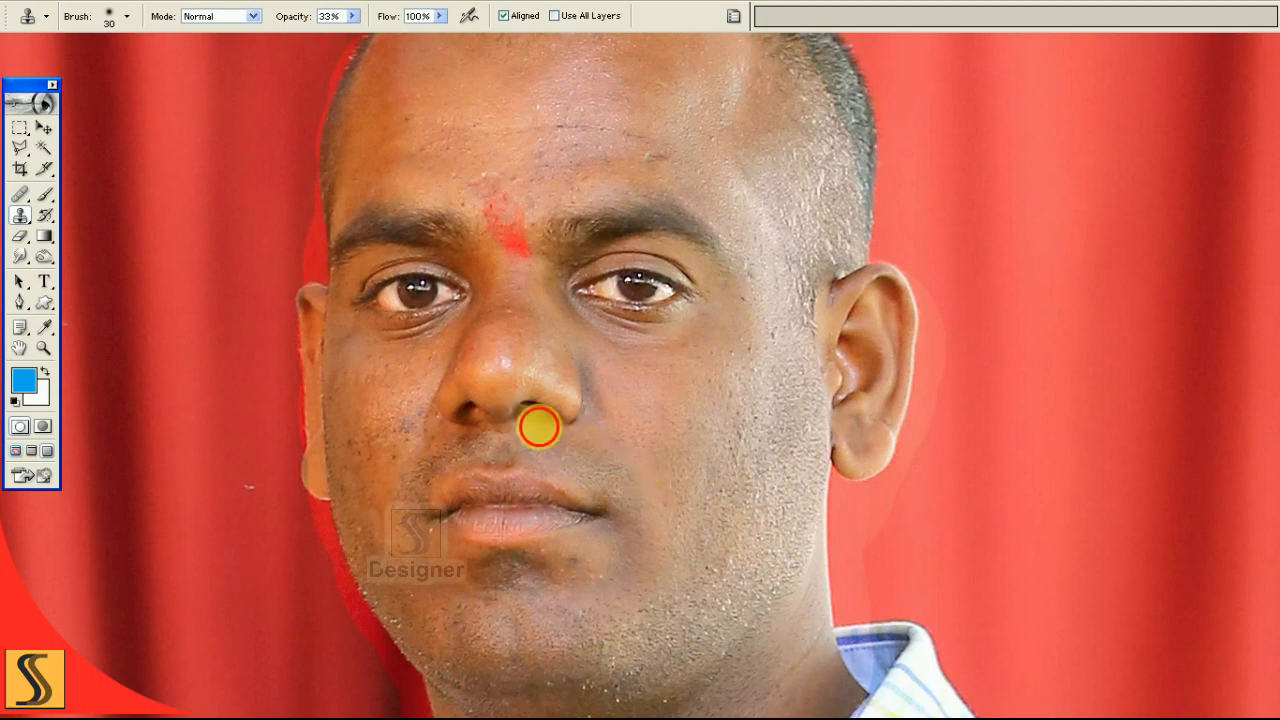
{"action": "left_click", "coordinate": [611, 446]}
{"action": "left_click", "coordinate": [589, 401]}
{"action": "left_click", "coordinate": [592, 385]}
{"action": "left_click", "coordinate": [590, 413]}
{"action": "left_click", "coordinate": [573, 420]}
{"action": "left_click", "coordinate": [580, 372]}
{"action": "left_click", "coordinate": [567, 346]}
{"action": "left_click", "coordinate": [525, 412]}
{"action": "left_click", "coordinate": [512, 426]}
{"action": "left_click", "coordinate": [515, 422]}
{"action": "left_click", "coordinate": [478, 432]}
{"action": "left_click", "coordinate": [500, 440]}
{"action": "left_click", "coordinate": [513, 444]}
{"action": "left_click", "coordinate": [532, 452]}
{"action": "left_click", "coordinate": [578, 460]}
Clone smooth skin from the subject's left mouth corner up the cheek to the outer corner of the left eye.
{"action": "left_click", "coordinate": [626, 516]}
{"action": "left_click", "coordinate": [589, 518]}
{"action": "left_click", "coordinate": [600, 511]}
{"action": "left_click", "coordinate": [606, 493]}
{"action": "left_click", "coordinate": [637, 503]}
{"action": "left_click", "coordinate": [620, 458]}
{"action": "left_click", "coordinate": [605, 437]}
{"action": "left_click", "coordinate": [694, 452]}
{"action": "left_click", "coordinate": [721, 394]}
{"action": "left_click", "coordinate": [731, 371]}
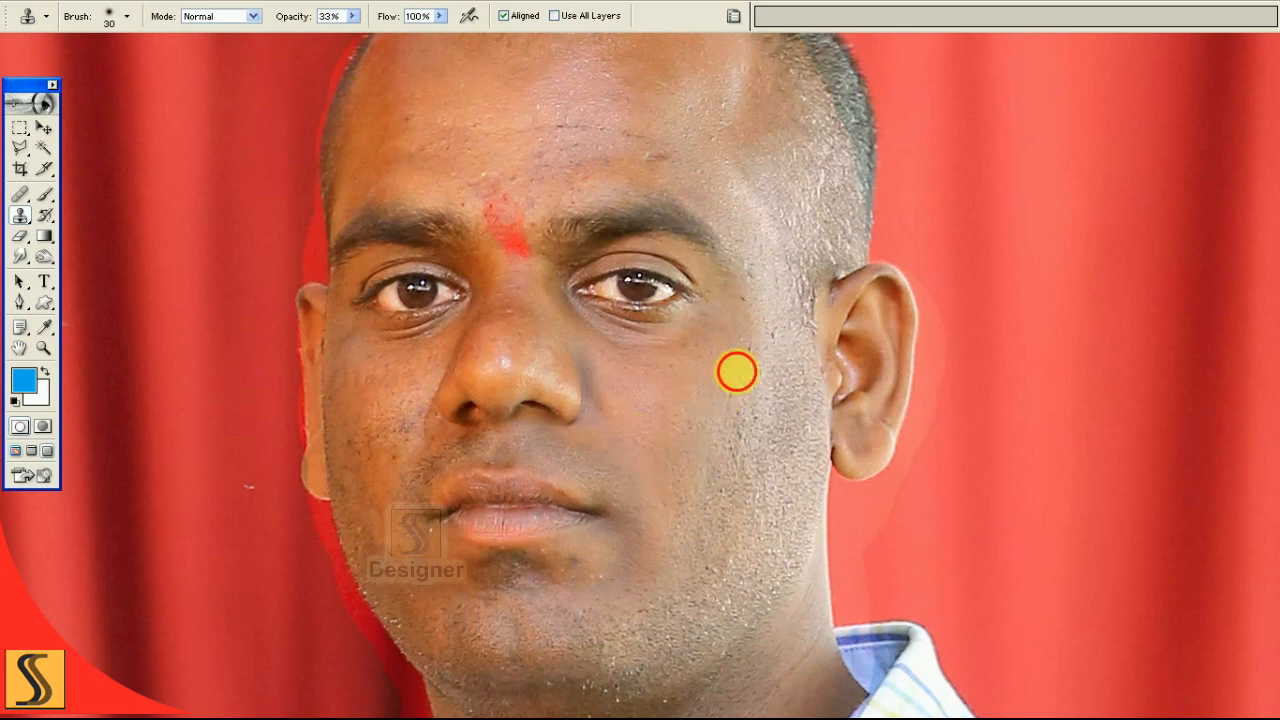
{"action": "left_click", "coordinate": [680, 346]}
{"action": "left_click", "coordinate": [686, 318]}
{"action": "left_click", "coordinate": [703, 295]}
{"action": "left_click", "coordinate": [672, 319]}
Smooth the skin and soften the highlights along the nose bridge, tip and left nostril with the Clone Stamp.
{"action": "left_click", "coordinate": [551, 300]}
{"action": "left_click", "coordinate": [505, 289]}
{"action": "left_click", "coordinate": [495, 334]}
{"action": "left_click", "coordinate": [509, 326]}
{"action": "left_click", "coordinate": [505, 300]}
{"action": "left_click", "coordinate": [526, 289]}
{"action": "left_click", "coordinate": [522, 342]}
{"action": "left_click", "coordinate": [516, 312]}
{"action": "left_click", "coordinate": [510, 360]}
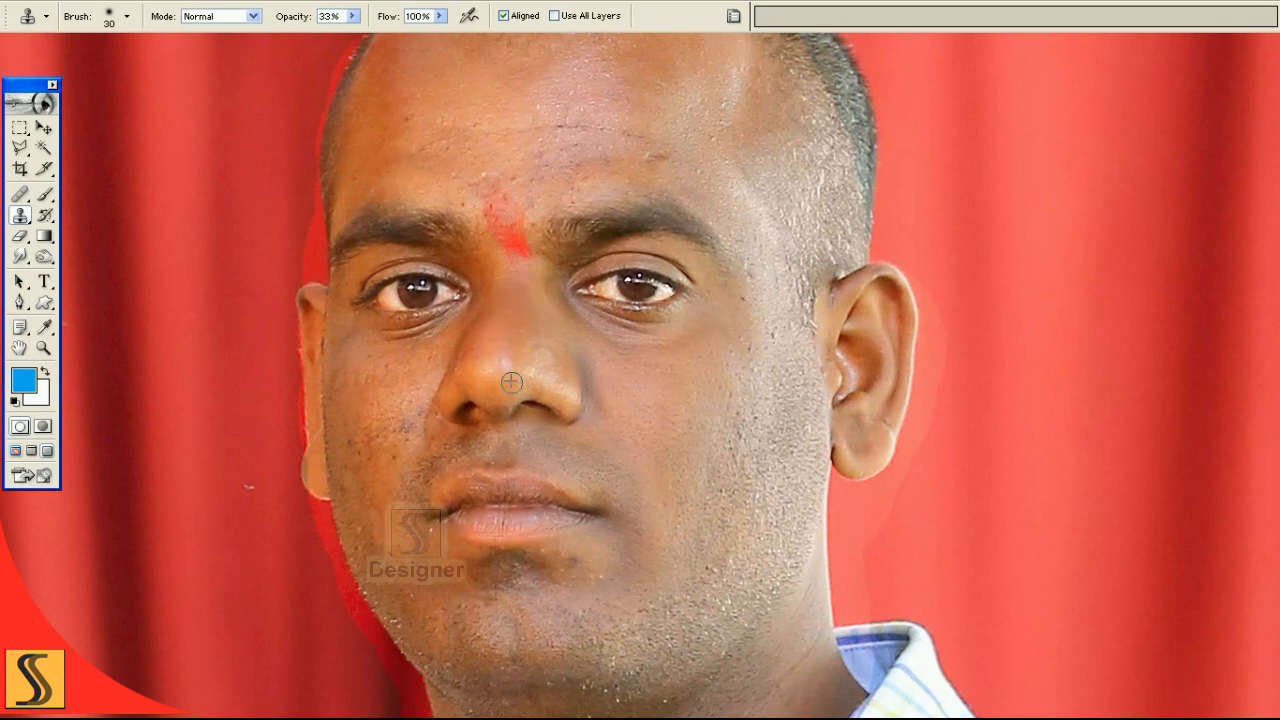
{"action": "left_click", "coordinate": [497, 408]}
{"action": "left_click", "coordinate": [495, 406]}
{"action": "left_click", "coordinate": [510, 395]}
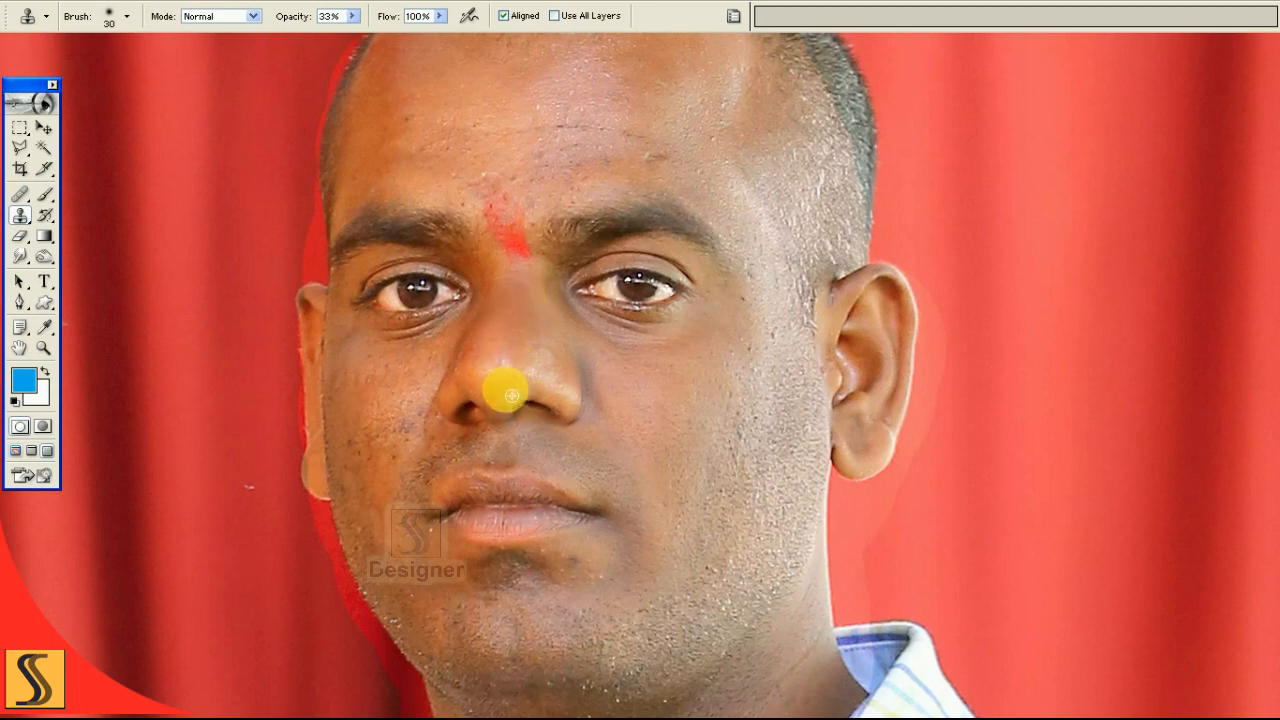
{"action": "left_click", "coordinate": [576, 400]}
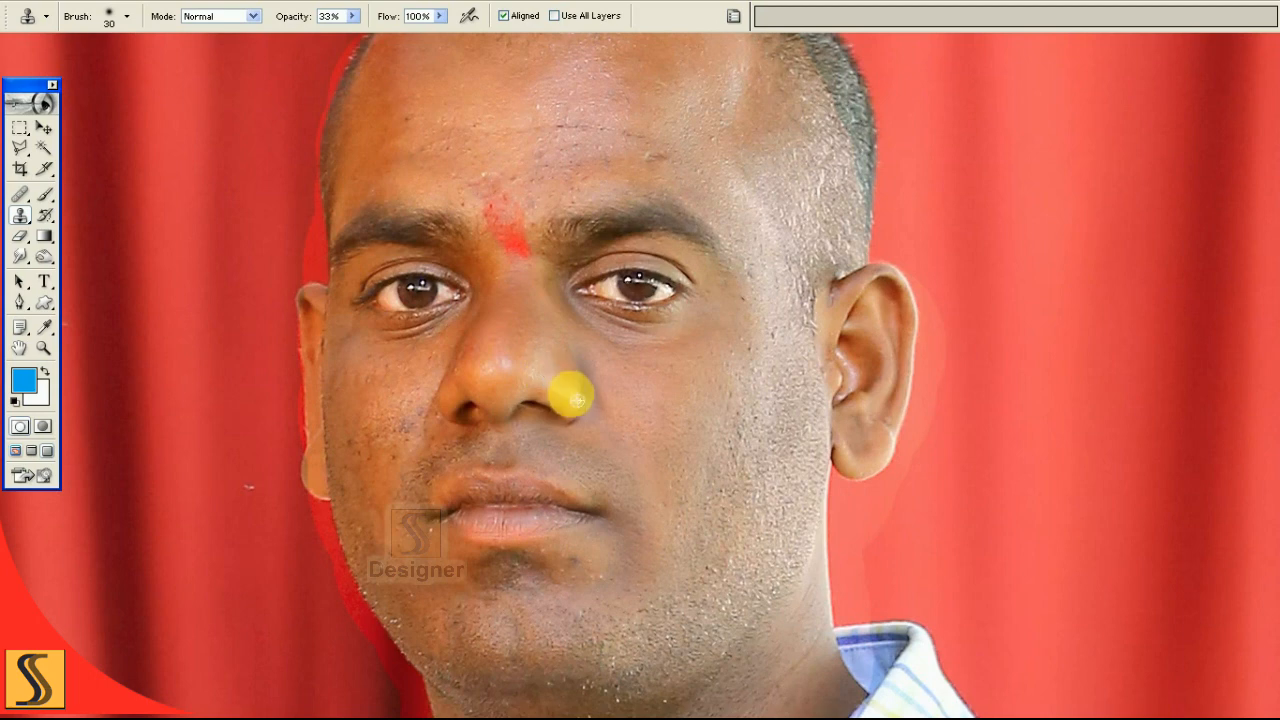
{"action": "left_click", "coordinate": [567, 420]}
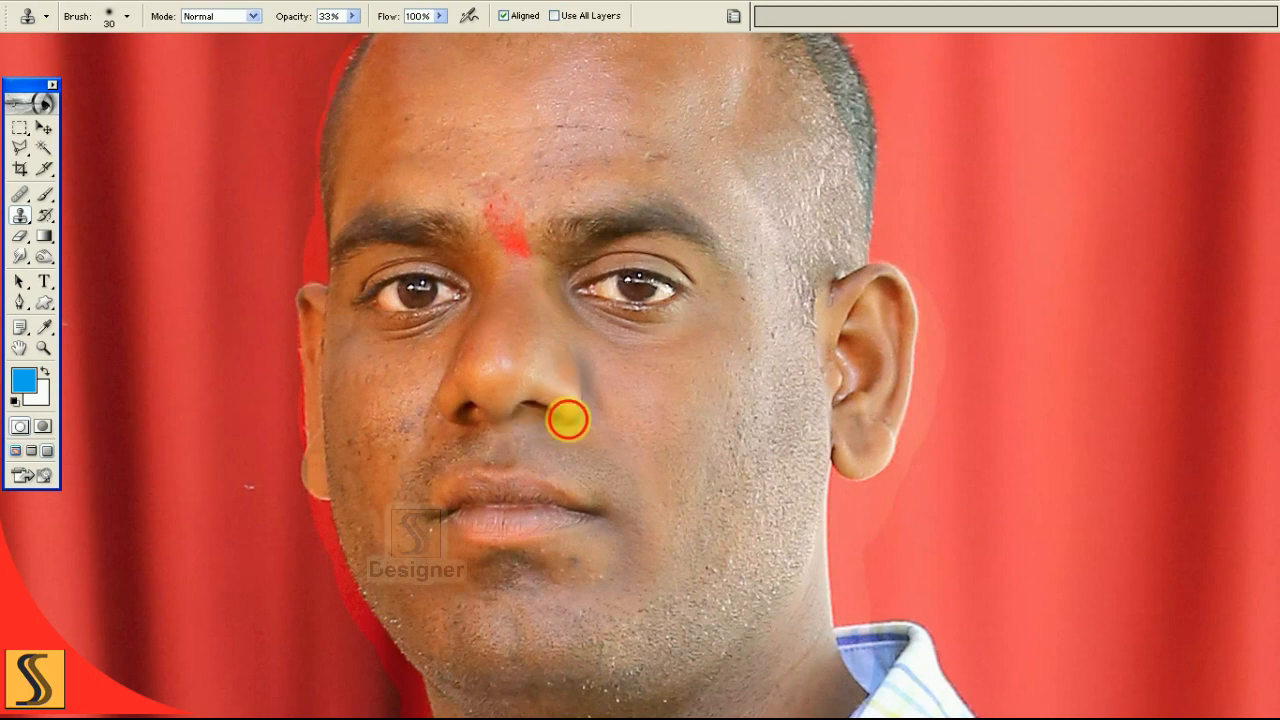
{"action": "left_click", "coordinate": [546, 408]}
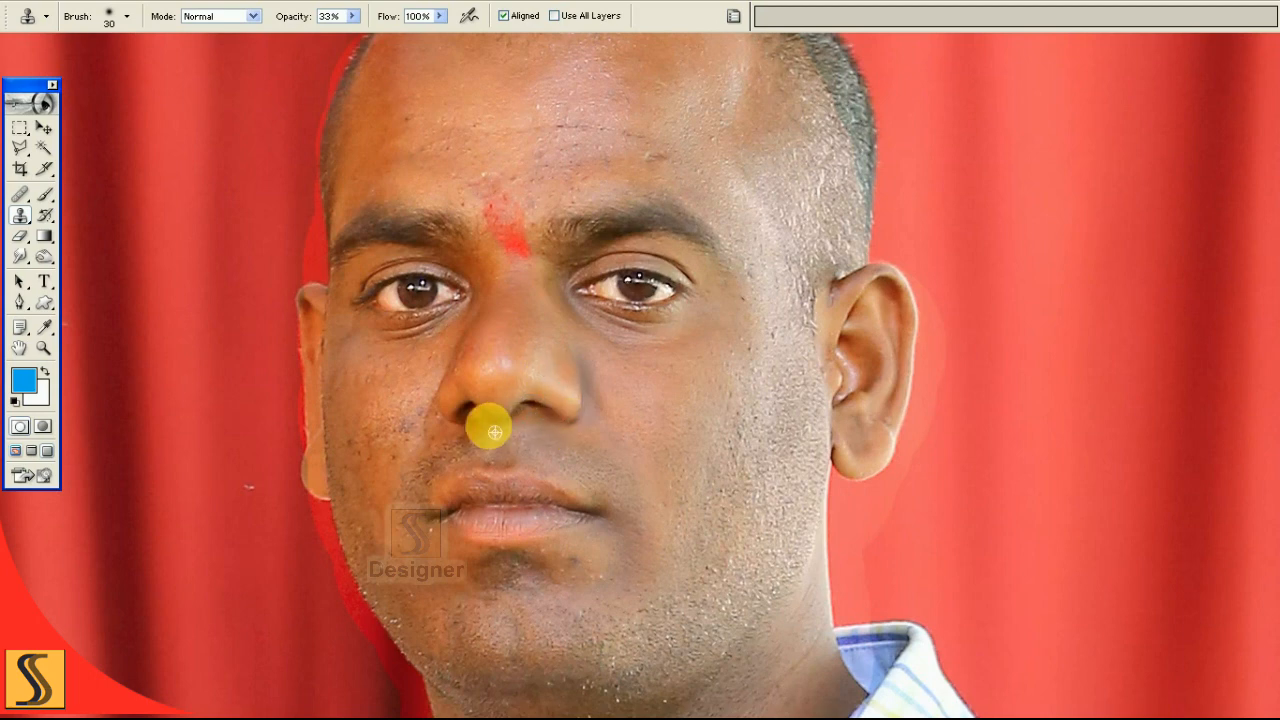
Clone smooth skin over the blemishes beside the subject's right nostril and around the right corner of the mouth.
{"action": "left_click", "coordinate": [420, 443]}
{"action": "left_click", "coordinate": [422, 450]}
{"action": "left_click", "coordinate": [453, 439]}
{"action": "left_click", "coordinate": [470, 433]}
{"action": "left_click", "coordinate": [480, 437]}
{"action": "left_click", "coordinate": [443, 460]}
{"action": "left_click", "coordinate": [404, 476]}
{"action": "left_click", "coordinate": [412, 499]}
{"action": "left_click", "coordinate": [394, 494]}
{"action": "left_click", "coordinate": [439, 521]}
{"action": "left_click", "coordinate": [433, 523]}
{"action": "left_click", "coordinate": [428, 526]}
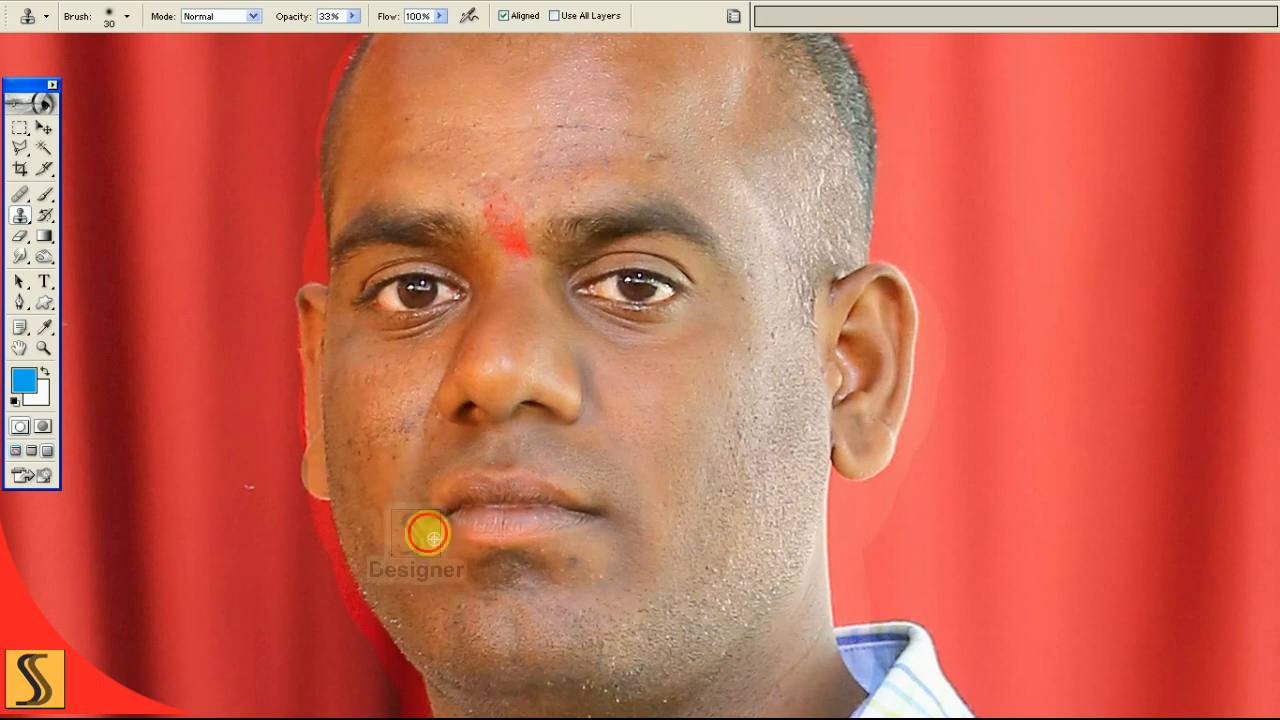
Clone smooth skin over the blemishes from the image-left mouth corner up to the cheek beside the nostril.
{"action": "left_click", "coordinate": [424, 502]}
{"action": "left_click", "coordinate": [418, 492]}
{"action": "left_click", "coordinate": [434, 438]}
{"action": "left_click", "coordinate": [464, 448]}
{"action": "left_click", "coordinate": [415, 412]}
{"action": "left_click", "coordinate": [405, 420]}
{"action": "left_click", "coordinate": [400, 403]}
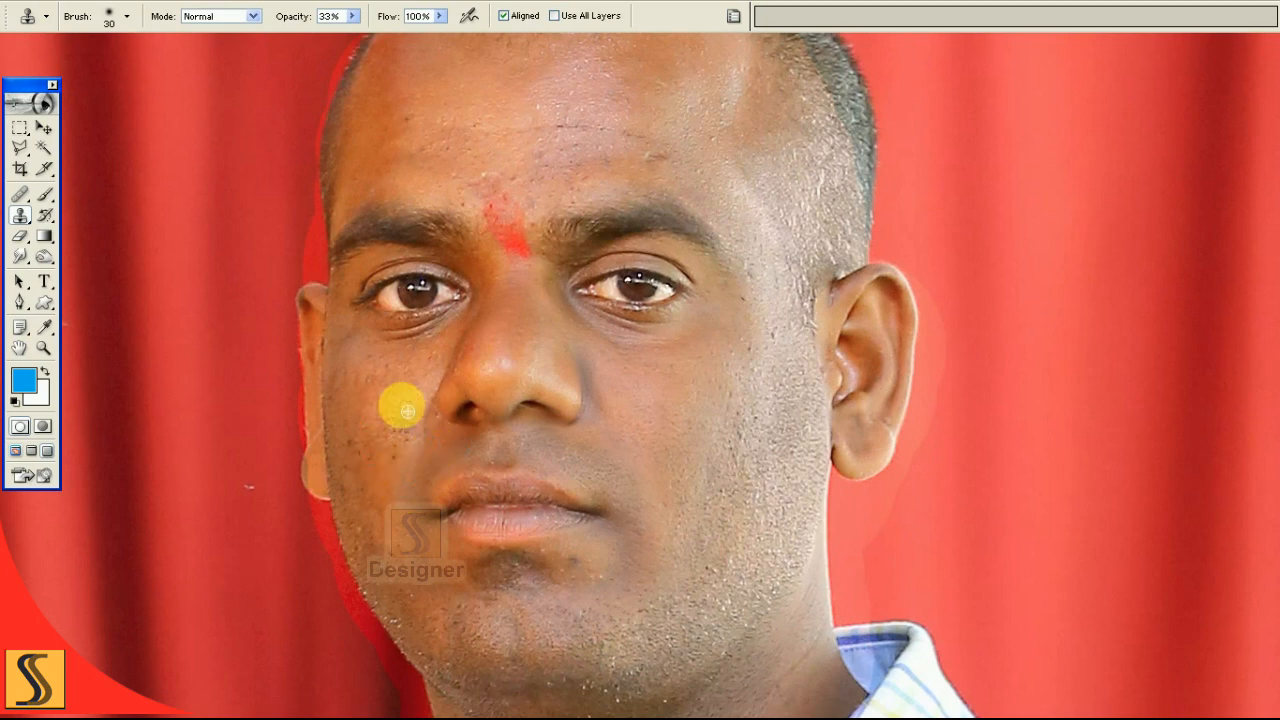
Remove the dark spots from the middle of the image-left cheek with the Clone Stamp.
{"action": "left_click", "coordinate": [408, 431]}
{"action": "left_click", "coordinate": [410, 414]}
{"action": "left_click", "coordinate": [397, 463]}
{"action": "left_click", "coordinate": [391, 443]}
{"action": "left_click", "coordinate": [417, 447]}
{"action": "left_click", "coordinate": [418, 403]}
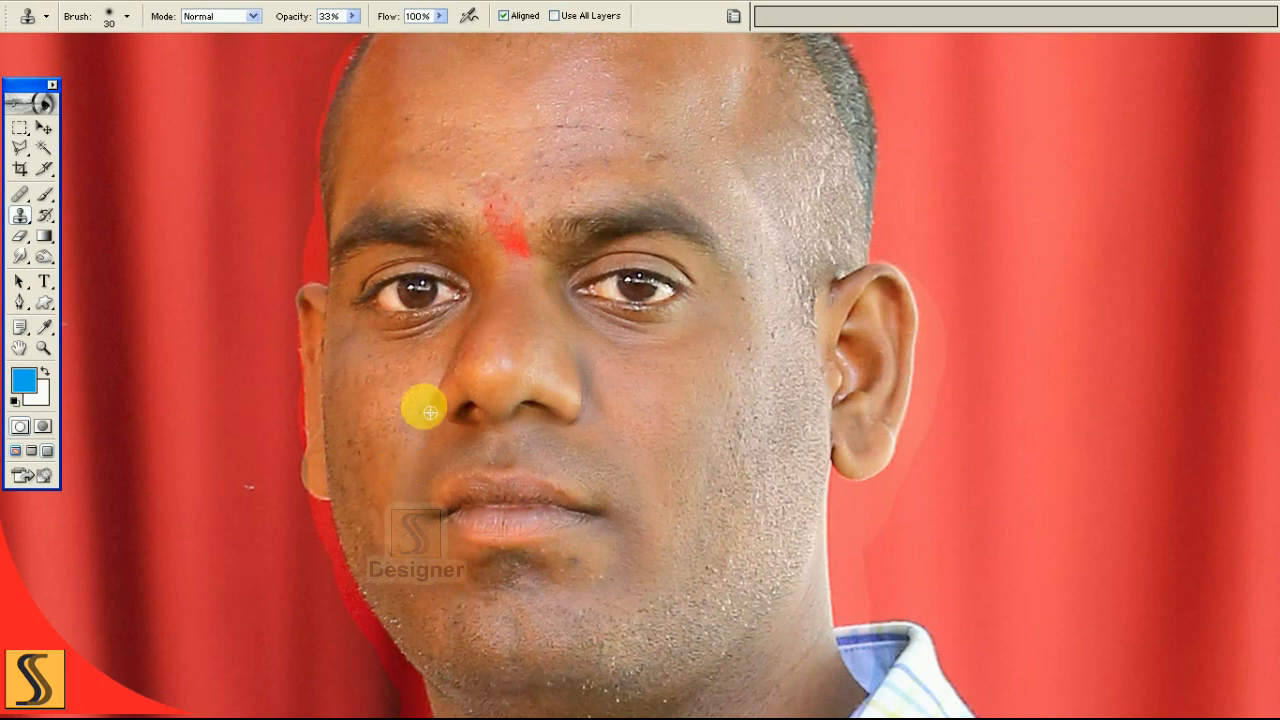
{"action": "left_click", "coordinate": [418, 390]}
{"action": "left_click", "coordinate": [370, 400]}
{"action": "left_click", "coordinate": [406, 394]}
{"action": "left_click", "coordinate": [410, 428]}
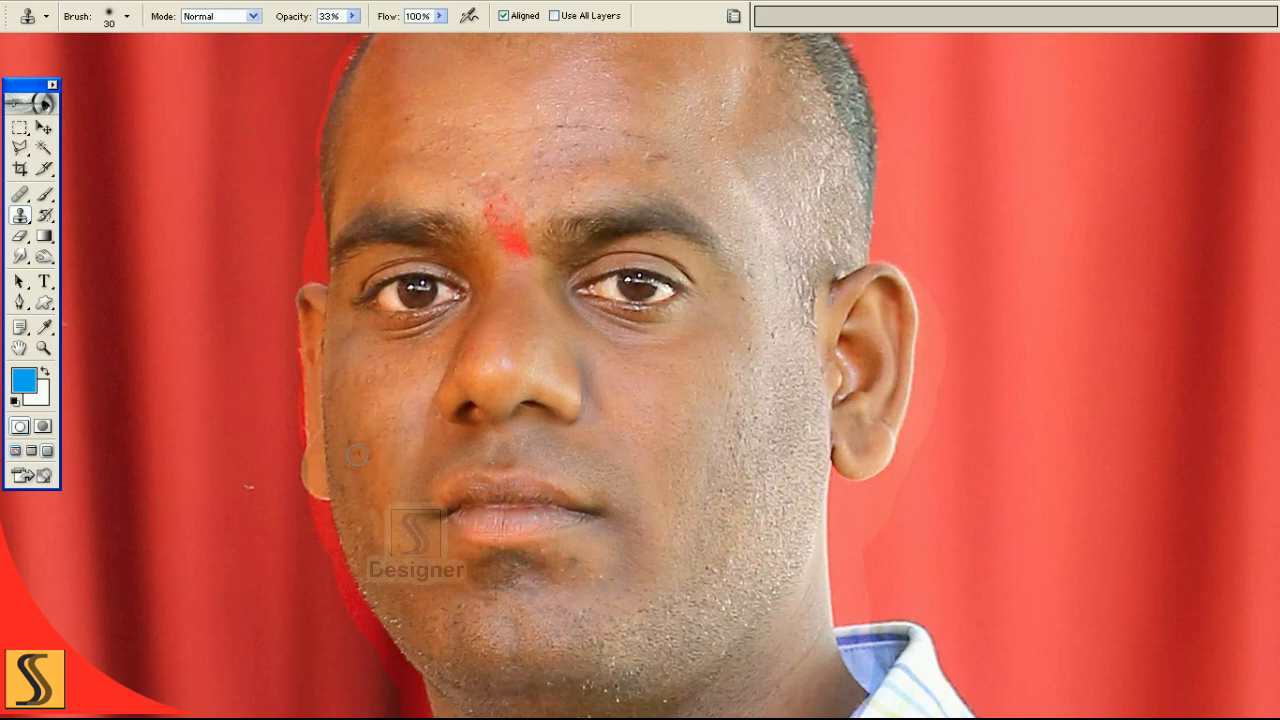
Even out the outer part of the image-left cheek and the skin below the eye with cloned skin.
{"action": "left_click", "coordinate": [376, 460]}
{"action": "left_click", "coordinate": [352, 425]}
{"action": "left_click", "coordinate": [378, 370]}
{"action": "left_click", "coordinate": [424, 367]}
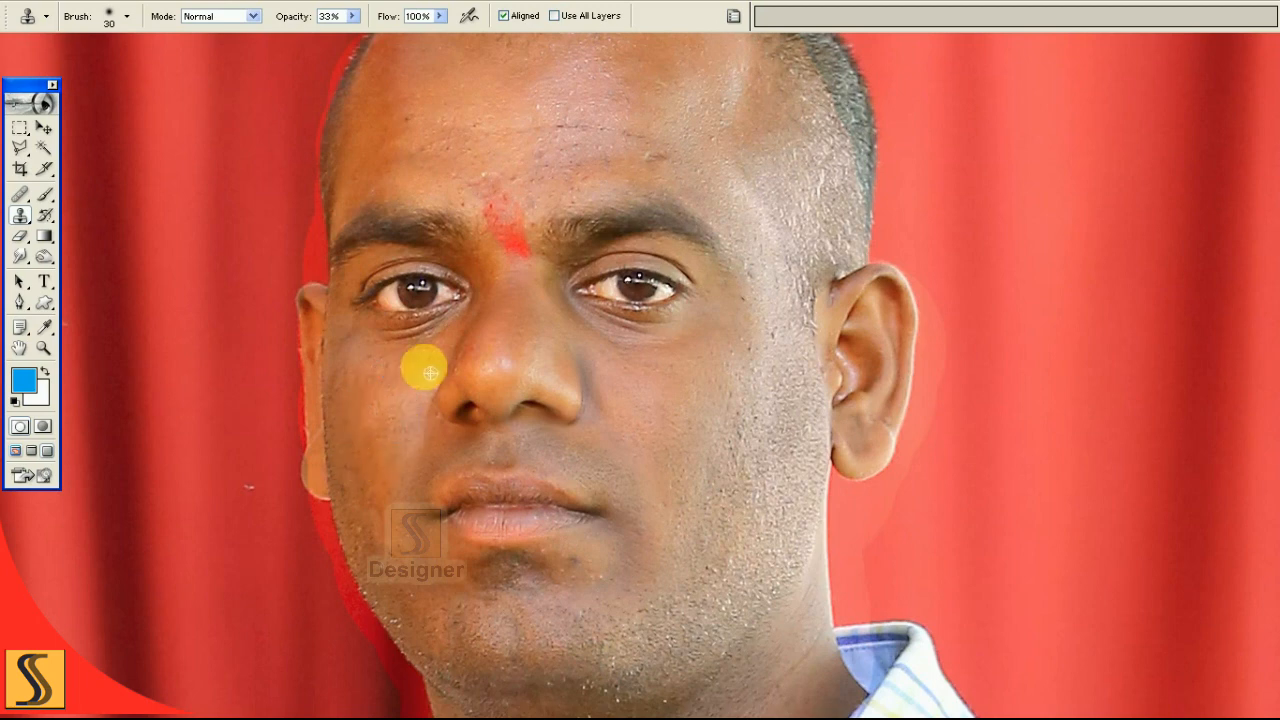
{"action": "left_click", "coordinate": [390, 371]}
{"action": "left_click", "coordinate": [342, 386]}
{"action": "left_click", "coordinate": [394, 371]}
{"action": "left_click", "coordinate": [444, 335]}
Smooth the skin from the inner corner of the image-left eye down the side of the nose to the nostril.
{"action": "left_click", "coordinate": [466, 309]}
{"action": "left_click", "coordinate": [408, 348]}
{"action": "left_click", "coordinate": [447, 330]}
{"action": "left_click", "coordinate": [466, 340]}
{"action": "left_click", "coordinate": [479, 347]}
{"action": "left_click", "coordinate": [488, 375]}
{"action": "left_click", "coordinate": [486, 416]}
Clone smooth skin above the lip and soften the texture along the upper lip.
{"action": "left_click", "coordinate": [475, 412], "text": "alt"}
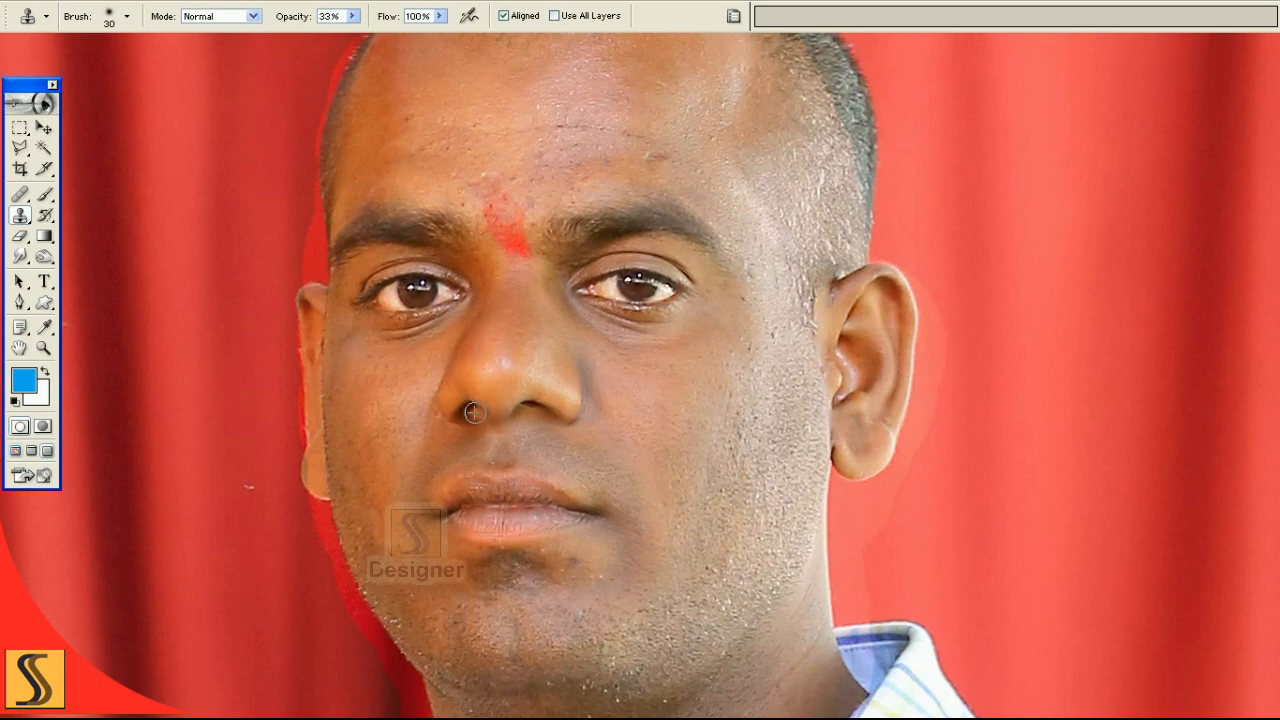
{"action": "left_click", "coordinate": [501, 473]}
{"action": "left_click", "coordinate": [528, 440]}
{"action": "left_click", "coordinate": [466, 500]}
{"action": "left_click", "coordinate": [498, 500]}
{"action": "left_click", "coordinate": [496, 492]}
{"action": "left_click", "coordinate": [546, 503]}
{"action": "left_click", "coordinate": [531, 491]}
{"action": "left_click", "coordinate": [569, 506]}
Smooth the line between the lips and the surface of the lower lip from corner to corner.
{"action": "left_click", "coordinate": [588, 512]}
{"action": "left_click", "coordinate": [552, 512]}
{"action": "left_click", "coordinate": [461, 512]}
{"action": "left_click", "coordinate": [472, 520]}
{"action": "left_click", "coordinate": [491, 522]}
{"action": "left_click", "coordinate": [569, 514]}
{"action": "left_click", "coordinate": [590, 514]}
Clone over the remaining stubble between the upper lip and nose and along the edge of the image-left nostril.
{"action": "left_click", "coordinate": [577, 460]}
{"action": "left_click", "coordinate": [551, 446]}
{"action": "left_click", "coordinate": [480, 435]}
{"action": "left_click", "coordinate": [467, 417]}
{"action": "left_click_drag", "start_coordinate": [442, 420], "coordinate": [507, 414]}
{"action": "left_click", "coordinate": [503, 420]}
{"action": "left_click", "coordinate": [502, 416]}
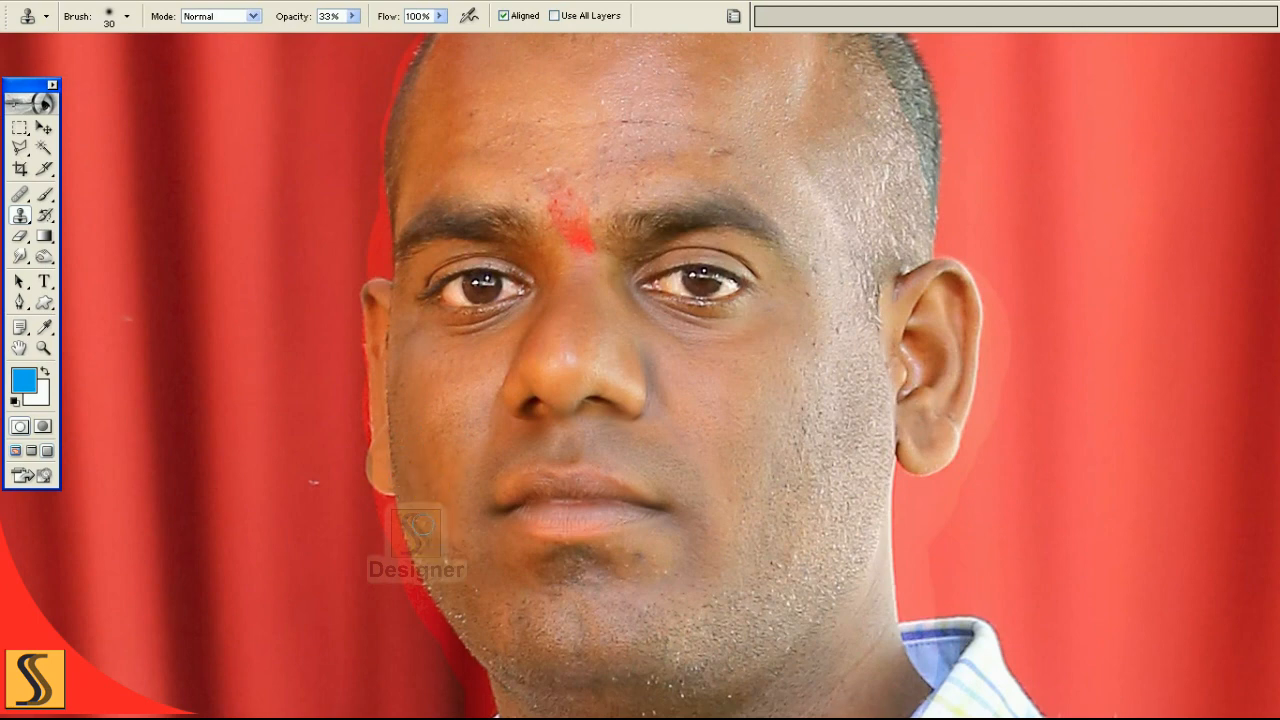
Clone clean skin over the stubble on the lower image-left cheek and along its jawline.
{"action": "left_click_drag", "start_coordinate": [450, 496], "coordinate": [452, 568]}
{"action": "left_click", "coordinate": [478, 607]}
{"action": "left_click", "coordinate": [481, 636]}
{"action": "left_click", "coordinate": [461, 612]}
{"action": "left_click", "coordinate": [472, 633]}
{"action": "left_click", "coordinate": [462, 624]}
{"action": "left_click", "coordinate": [439, 596]}
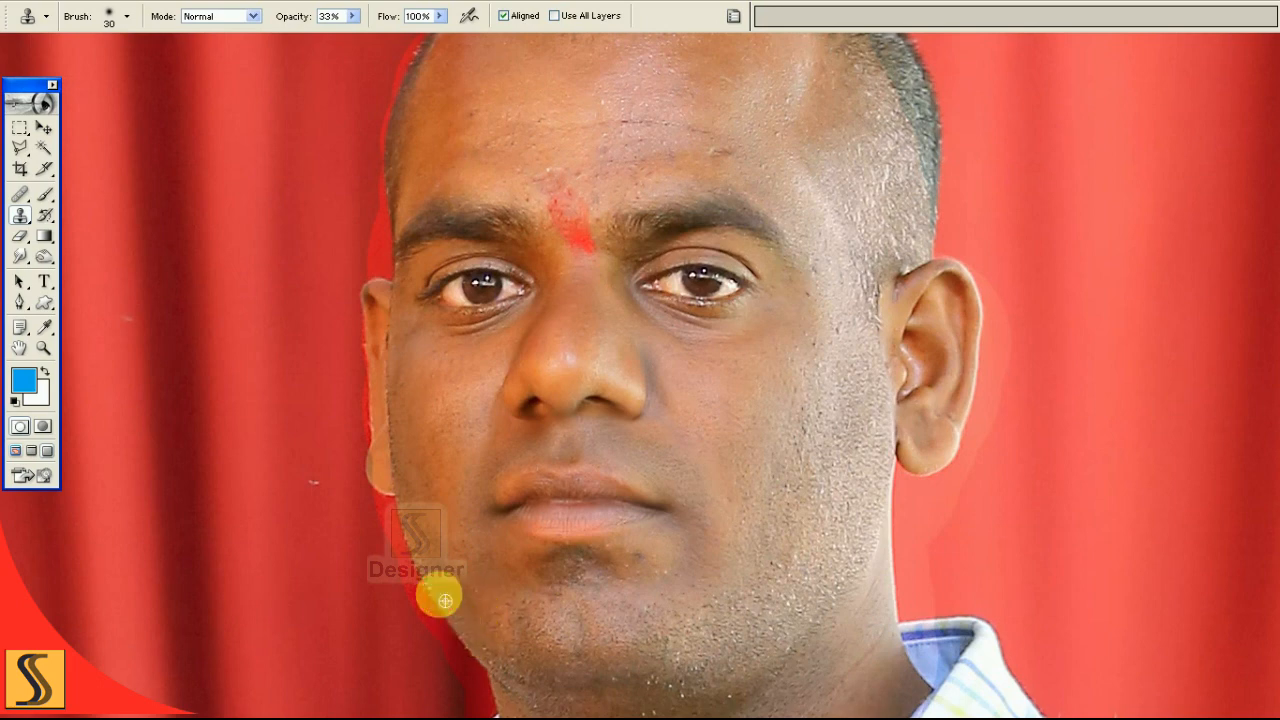
{"action": "left_click", "coordinate": [436, 588]}
{"action": "left_click", "coordinate": [433, 578]}
{"action": "left_click", "coordinate": [450, 566]}
{"action": "left_click", "coordinate": [458, 554]}
Lighten the dark beard patch below the lower lip with cloned skin, working toward the image-right mouth corner.
{"action": "left_click", "coordinate": [556, 583]}
{"action": "left_click", "coordinate": [607, 574]}
{"action": "left_click", "coordinate": [570, 568]}
{"action": "left_click", "coordinate": [554, 600]}
{"action": "left_click", "coordinate": [598, 580]}
{"action": "left_click", "coordinate": [600, 545]}
{"action": "left_click", "coordinate": [632, 575]}
{"action": "left_click", "coordinate": [663, 578]}
{"action": "left_click", "coordinate": [638, 558]}
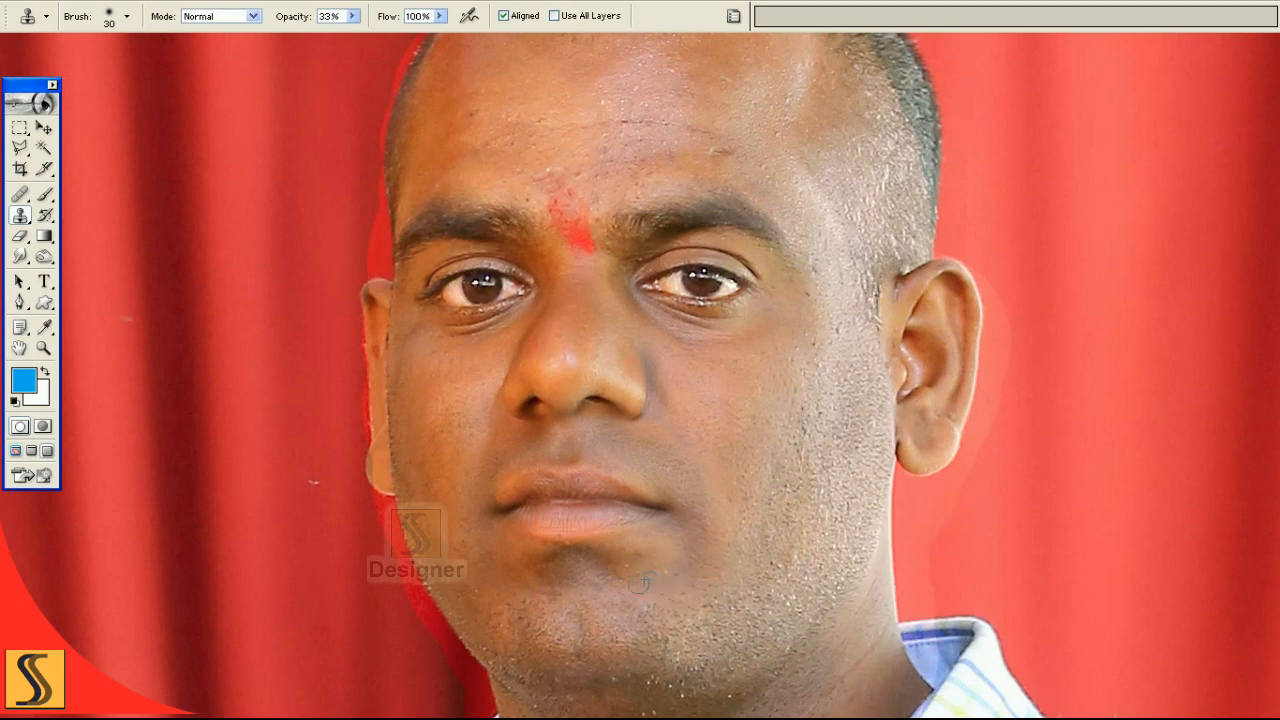
Blend the skin beneath the lower lip from the image-left side across to below the image-right mouth corner.
{"action": "left_click", "coordinate": [573, 552]}
{"action": "left_click", "coordinate": [543, 560]}
{"action": "left_click", "coordinate": [507, 562]}
{"action": "left_click", "coordinate": [590, 594]}
{"action": "left_click", "coordinate": [569, 577]}
{"action": "left_click", "coordinate": [574, 555]}
{"action": "left_click", "coordinate": [534, 563]}
{"action": "left_click", "coordinate": [580, 584]}
{"action": "left_click", "coordinate": [634, 565]}
{"action": "left_click", "coordinate": [696, 550]}
{"action": "left_click", "coordinate": [710, 540]}
Clone over the stubble along the image-left edge of the jaw and the bottom of the chin.
{"action": "left_click", "coordinate": [504, 610]}
{"action": "left_click", "coordinate": [500, 633]}
{"action": "left_click", "coordinate": [513, 677]}
{"action": "left_click", "coordinate": [532, 637]}
{"action": "left_click", "coordinate": [555, 637]}
{"action": "left_click", "coordinate": [568, 641]}
{"action": "left_click", "coordinate": [581, 643], "text": "alt"}
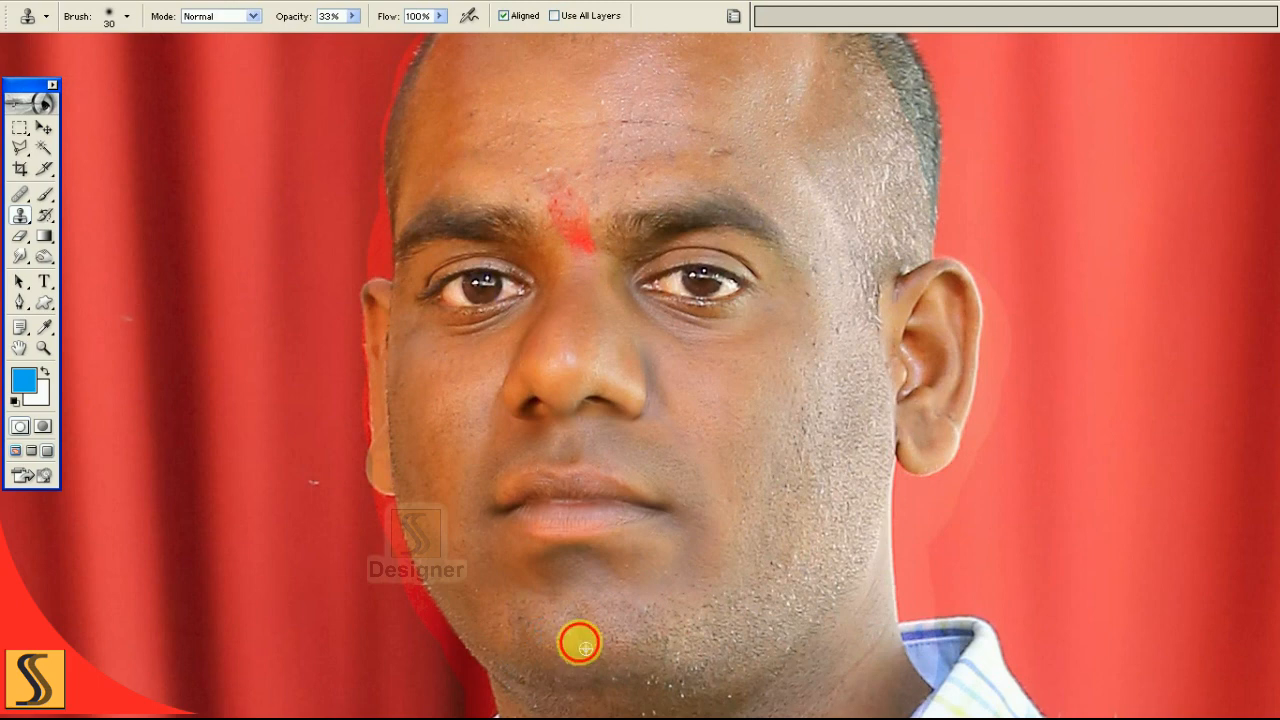
Smooth the image-left half and center of the chin with the Clone Stamp.
{"action": "left_click", "coordinate": [531, 607]}
{"action": "left_click", "coordinate": [533, 634]}
{"action": "left_click", "coordinate": [528, 597]}
{"action": "left_click", "coordinate": [520, 596]}
{"action": "left_click", "coordinate": [556, 598]}
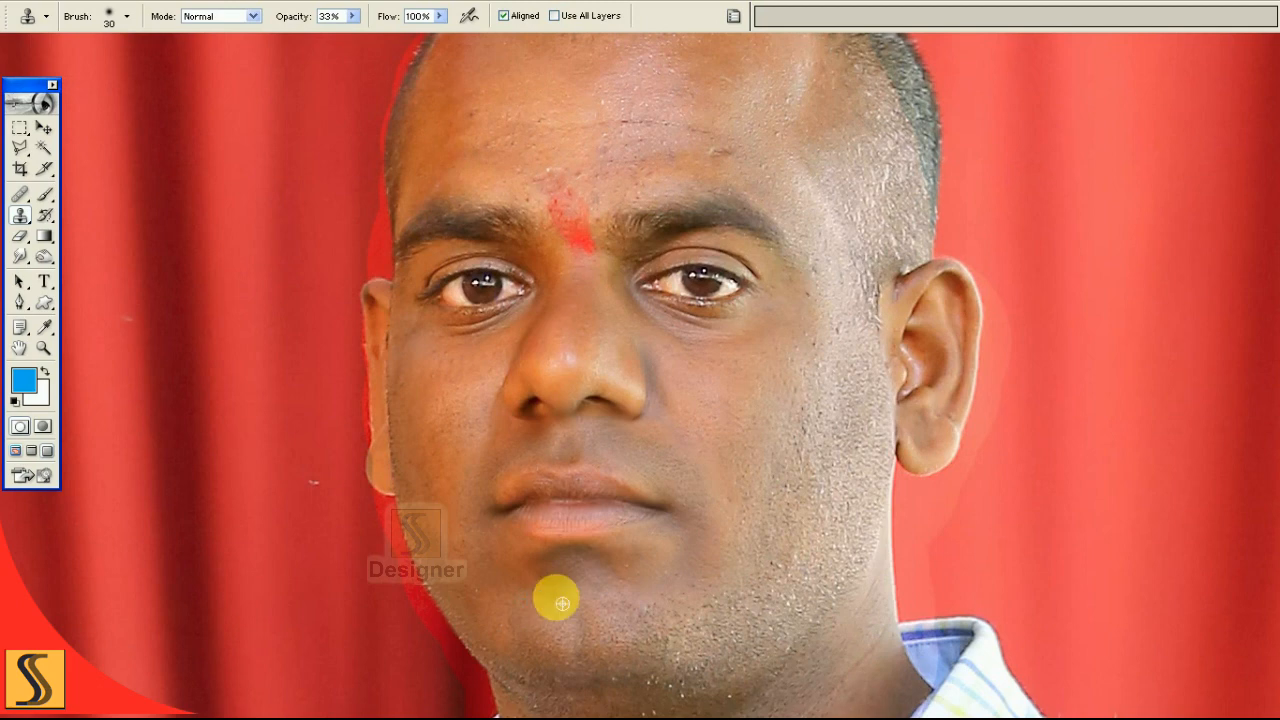
{"action": "left_click", "coordinate": [561, 594]}
Sample skin beside the image-left mouth corner and blend it below the lower lip and down the lower cheek.
{"action": "left_click", "coordinate": [470, 519], "text": "alt"}
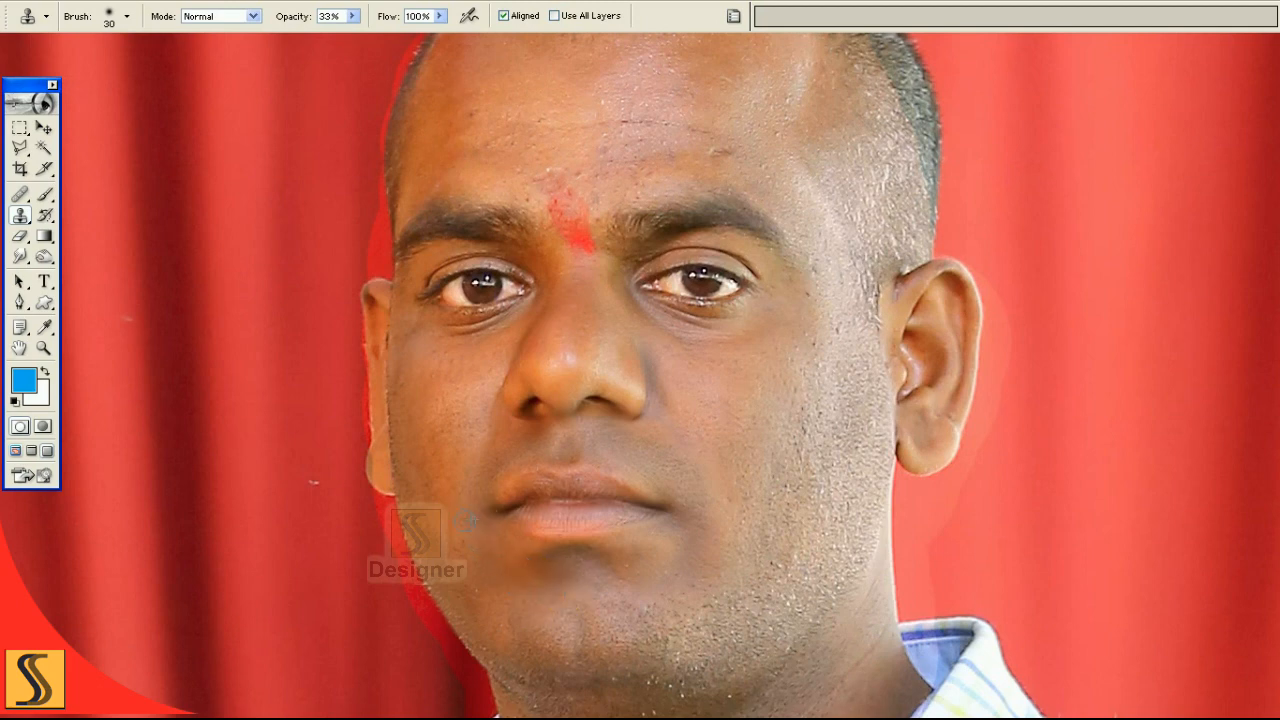
{"action": "left_click", "coordinate": [469, 543]}
{"action": "left_click", "coordinate": [509, 560]}
{"action": "left_click", "coordinate": [514, 540]}
{"action": "left_click", "coordinate": [496, 530]}
{"action": "left_click", "coordinate": [549, 544]}
{"action": "left_click", "coordinate": [538, 539]}
{"action": "left_click", "coordinate": [580, 549]}
{"action": "left_click", "coordinate": [660, 549]}
{"action": "left_click", "coordinate": [492, 584]}
{"action": "left_click", "coordinate": [483, 602]}
{"action": "left_click", "coordinate": [484, 590]}
Sample clean neck skin and clone it over the image-left side of the neck below the jaw.
{"action": "mouse_move", "coordinate": [560, 647]}
{"action": "left_mouse_down"}
{"action": "mouse_move", "coordinate": [545, 605]}
{"action": "mouse_move", "coordinate": [468, 532]}
{"action": "left_mouse_up"}
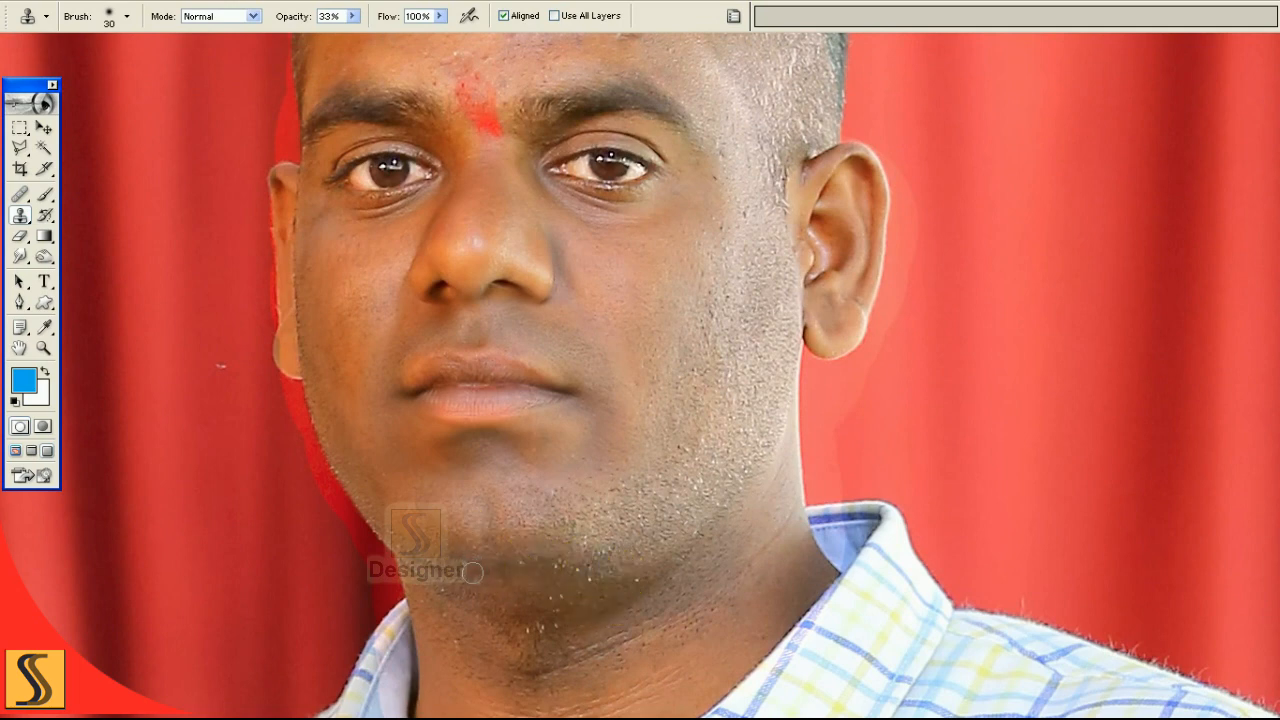
{"action": "key", "text": "p"}
{"action": "key", "text": "s"}
{"action": "left_click", "coordinate": [509, 572], "text": "alt"}
{"action": "left_click", "coordinate": [503, 601], "text": "alt"}
{"action": "left_click", "coordinate": [459, 597]}
{"action": "left_click", "coordinate": [473, 653], "text": "alt"}
{"action": "left_click", "coordinate": [445, 612]}
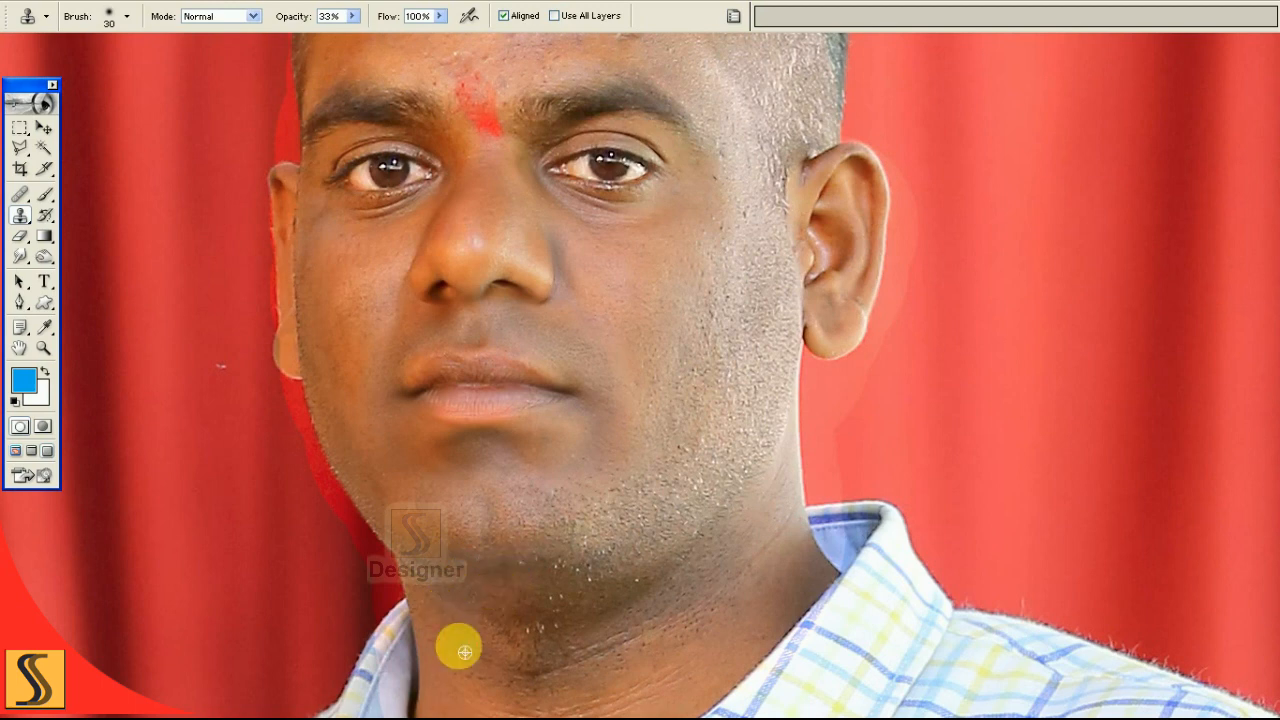
Clean up the image-left jawline from the neck up to the side of the chin with cloned skin.
{"action": "left_click", "coordinate": [430, 560]}
{"action": "left_click", "coordinate": [402, 543]}
{"action": "left_click", "coordinate": [372, 510]}
{"action": "left_click", "coordinate": [395, 506]}
{"action": "left_click", "coordinate": [415, 474]}
Clone over the stubble across the chin and along its lower edge.
{"action": "left_click", "coordinate": [546, 522]}
{"action": "left_click", "coordinate": [559, 500]}
{"action": "left_click", "coordinate": [549, 486]}
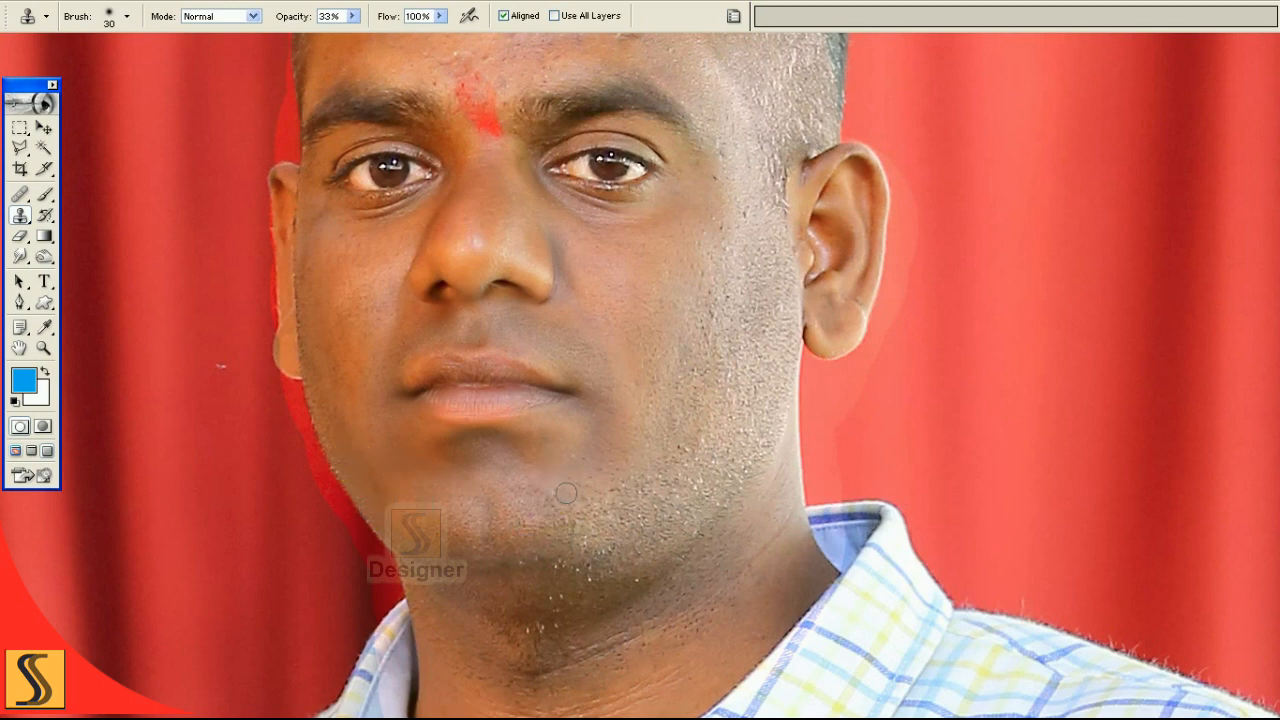
{"action": "left_click", "coordinate": [620, 508]}
{"action": "left_click", "coordinate": [631, 554]}
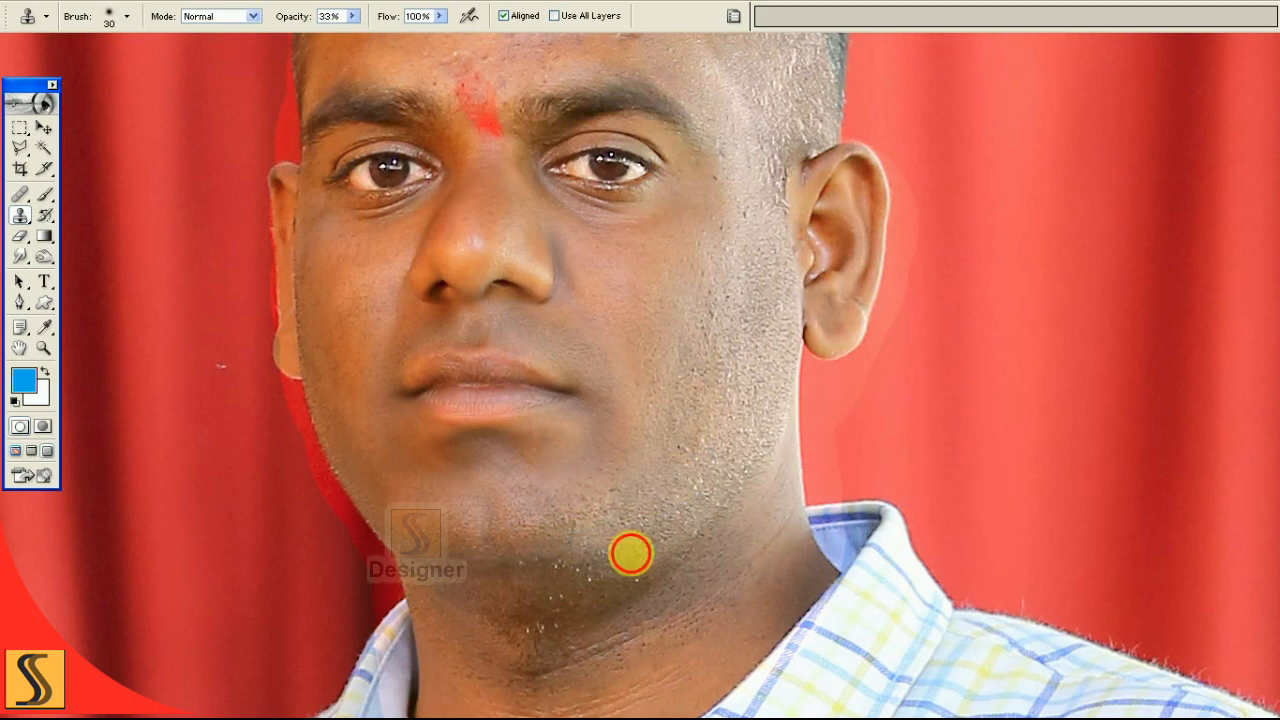
{"action": "left_click", "coordinate": [557, 560]}
{"action": "left_click", "coordinate": [510, 558]}
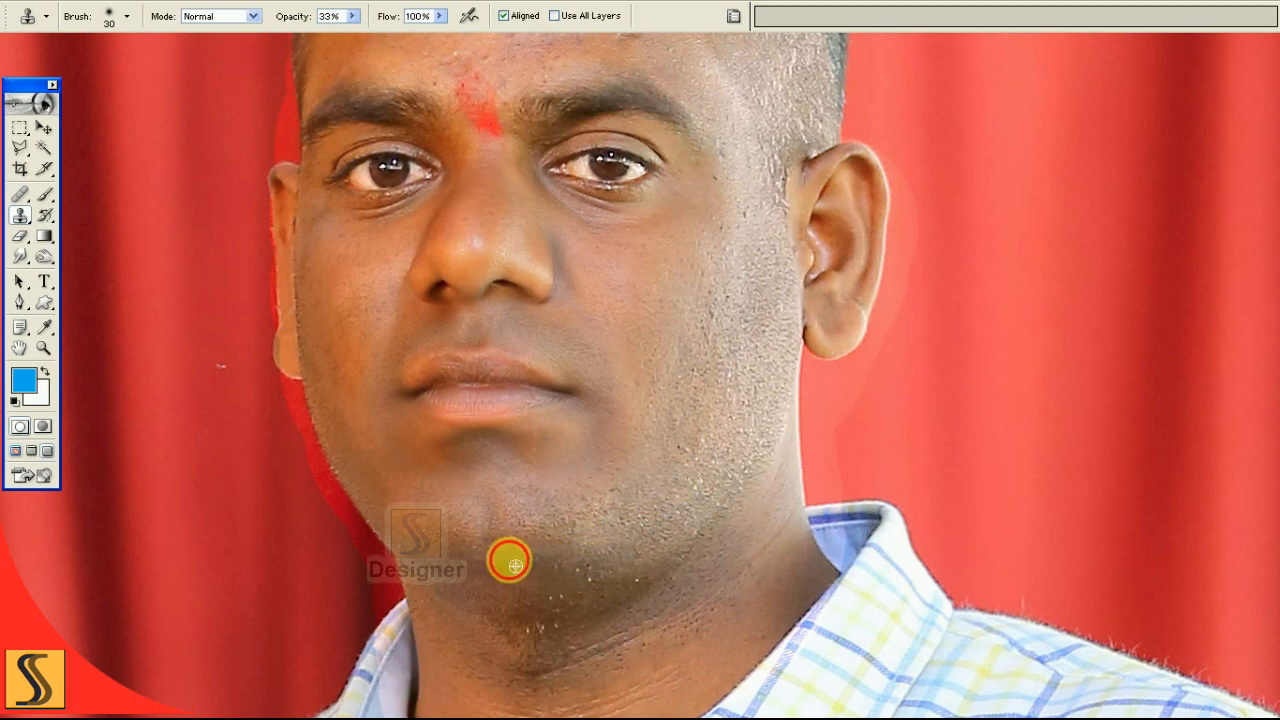
{"action": "left_click", "coordinate": [492, 566]}
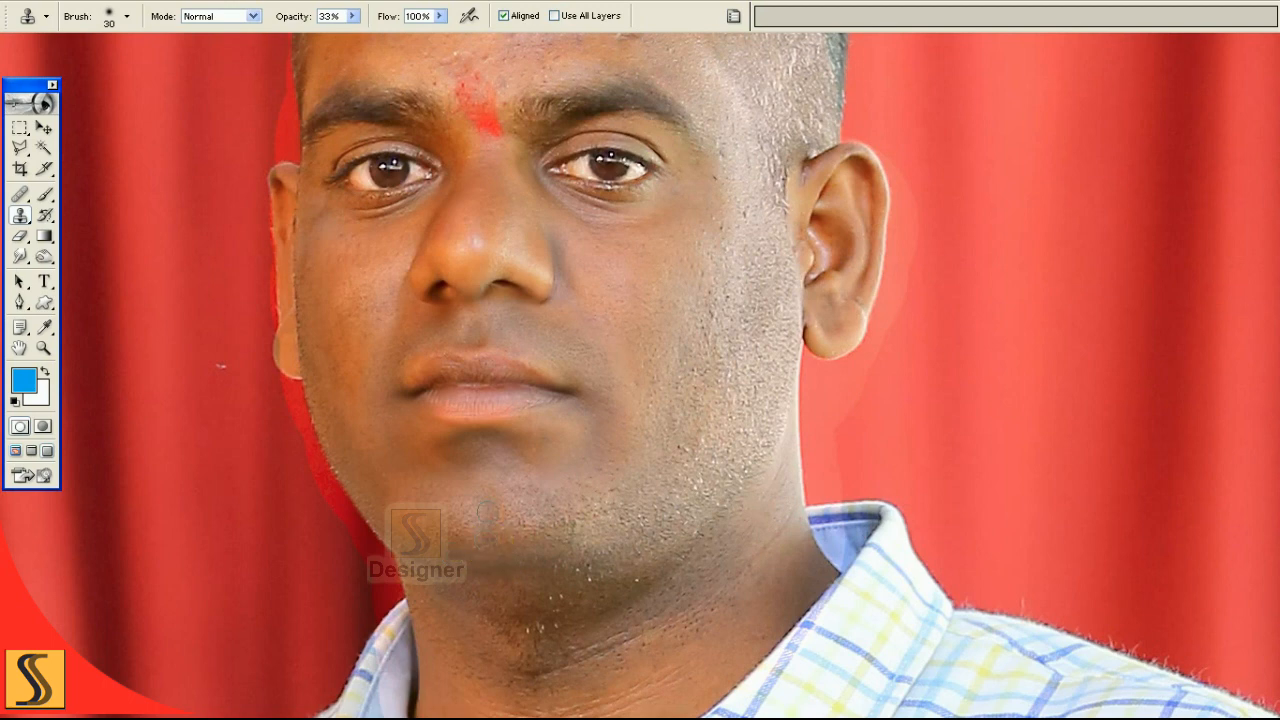
{"action": "left_click", "coordinate": [438, 520]}
{"action": "left_click", "coordinate": [506, 494]}
{"action": "left_click", "coordinate": [440, 520]}
Resample neighboring neck skin and clone it over the stubble and creases at the middle of the throat.
{"action": "left_click_drag", "start_coordinate": [523, 600], "coordinate": [515, 463]}
{"action": "left_click", "coordinate": [573, 486], "text": "alt"}
{"action": "left_click", "coordinate": [507, 496]}
{"action": "left_click", "coordinate": [552, 488], "text": "alt"}
{"action": "left_click", "coordinate": [513, 494]}
{"action": "left_click", "coordinate": [555, 494], "text": "alt"}
{"action": "left_click", "coordinate": [537, 486], "text": "alt"}
{"action": "left_click", "coordinate": [511, 494]}
Clone resampled skin over the stubble in the shadow directly beneath the chin.
{"action": "left_click", "coordinate": [552, 475], "text": "alt"}
{"action": "left_click", "coordinate": [560, 457], "text": "alt"}
{"action": "mouse_move", "coordinate": [550, 461]}
{"action": "left_mouse_down"}
{"action": "mouse_move", "coordinate": [537, 464]}
{"action": "mouse_move", "coordinate": [574, 432]}
{"action": "mouse_move", "coordinate": [582, 442]}
{"action": "left_mouse_up"}
{"action": "left_click", "coordinate": [520, 466], "text": "alt"}
{"action": "left_click", "coordinate": [551, 458]}
{"action": "left_click", "coordinate": [582, 452], "text": "alt"}
{"action": "left_click", "coordinate": [598, 448], "text": "alt"}
{"action": "left_click", "coordinate": [557, 426], "text": "alt"}
{"action": "left_click", "coordinate": [537, 437]}
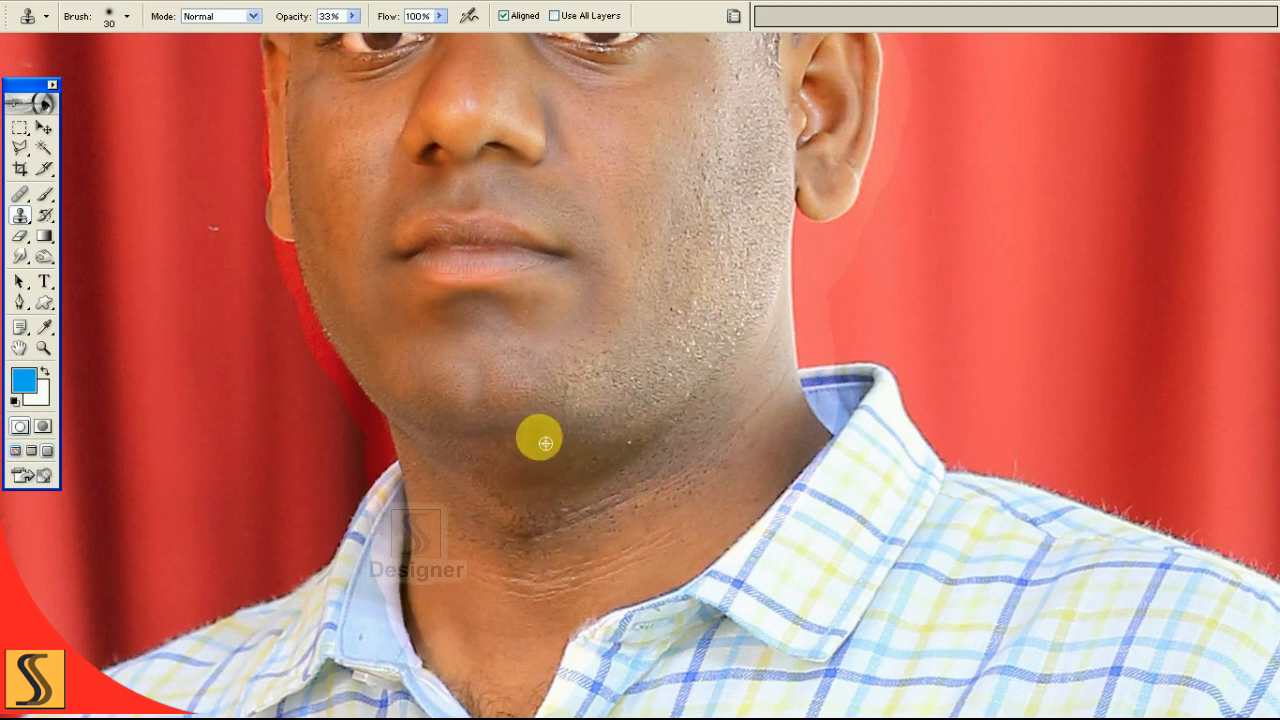
Clone resampled neck skin over the dark stubble on the image-left and middle parts of the throat below the chin.
{"action": "left_click", "coordinate": [494, 491]}
{"action": "left_click", "coordinate": [551, 529], "text": "alt"}
{"action": "left_click", "coordinate": [503, 523]}
{"action": "left_click", "coordinate": [525, 520], "text": "alt"}
{"action": "left_click", "coordinate": [486, 491]}
{"action": "left_click", "coordinate": [490, 548]}
{"action": "left_click", "coordinate": [452, 528], "text": "alt"}
{"action": "left_click", "coordinate": [466, 505]}
{"action": "left_click", "coordinate": [512, 550]}
Resample skin on both sides of the throat and blend it over the creases at the center of the neck.
{"action": "left_click", "coordinate": [459, 522], "text": "alt"}
{"action": "left_click", "coordinate": [544, 542]}
{"action": "left_click", "coordinate": [613, 510], "text": "alt"}
{"action": "left_click", "coordinate": [554, 520]}
{"action": "left_click", "coordinate": [583, 502], "text": "alt"}
{"action": "left_click", "coordinate": [560, 502]}
Smooth the underside of the chin and jaw across to the image-left edge of the neck.
{"action": "left_click", "coordinate": [666, 424]}
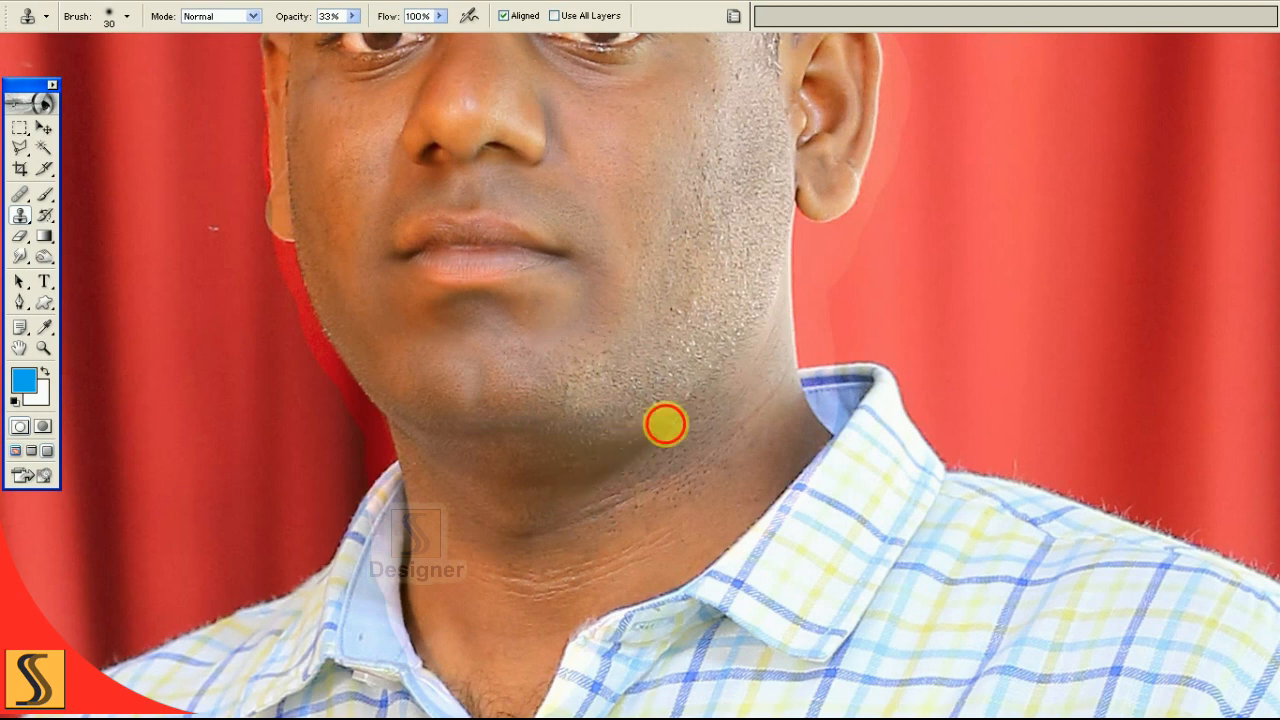
{"action": "left_click", "coordinate": [571, 403]}
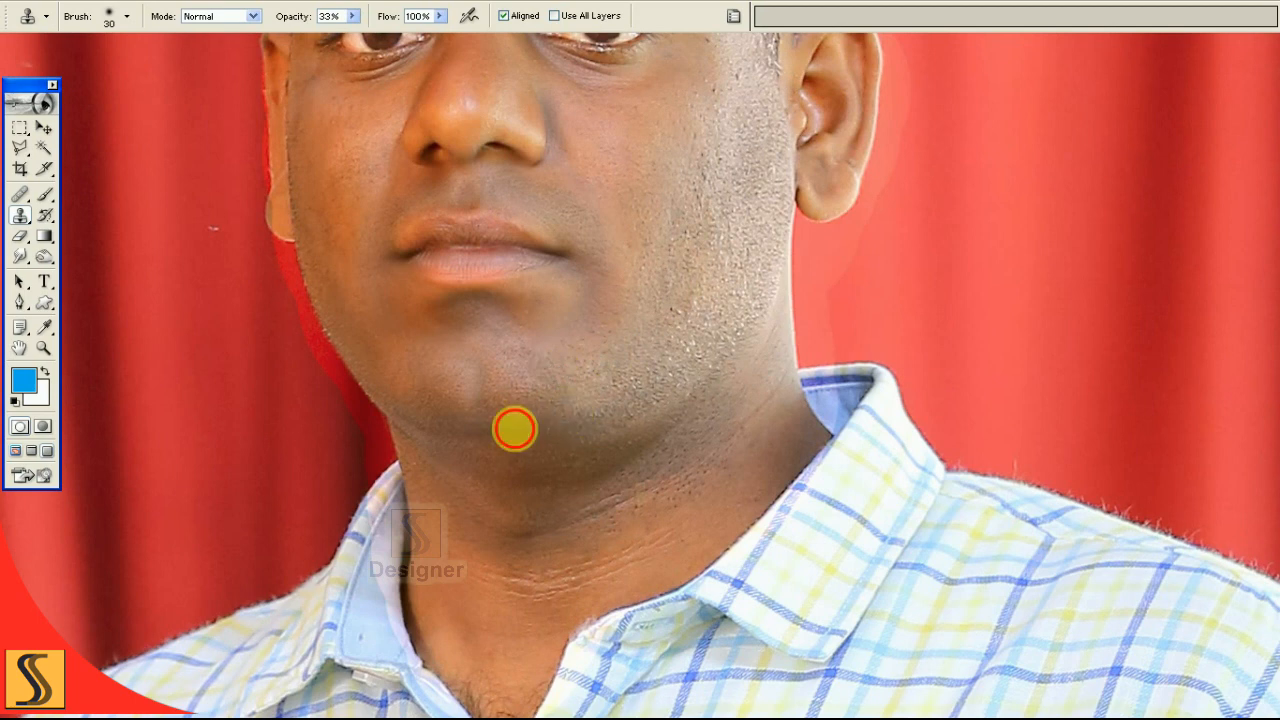
{"action": "left_click", "coordinate": [430, 440]}
{"action": "left_click", "coordinate": [414, 435]}
{"action": "left_click", "coordinate": [426, 458]}
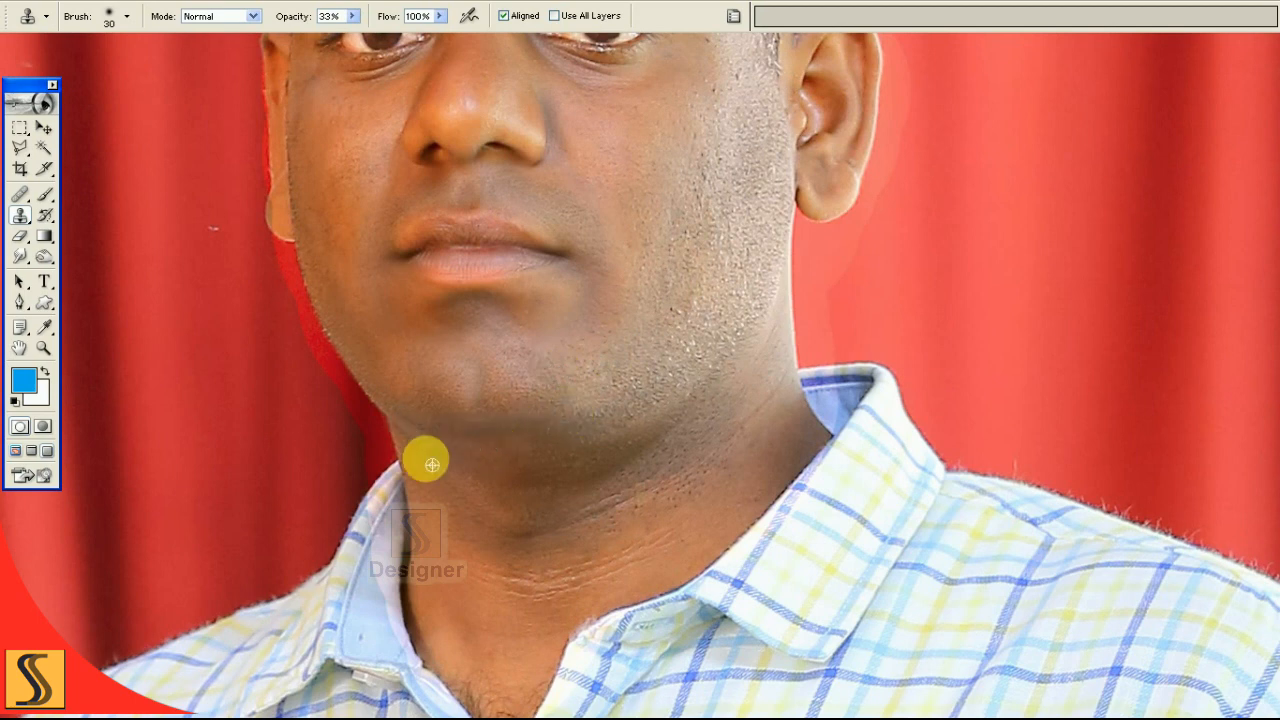
{"action": "left_click", "coordinate": [424, 475]}
Clone over the horizontal creases across the lower neck toward the image-right collar.
{"action": "left_click", "coordinate": [519, 542]}
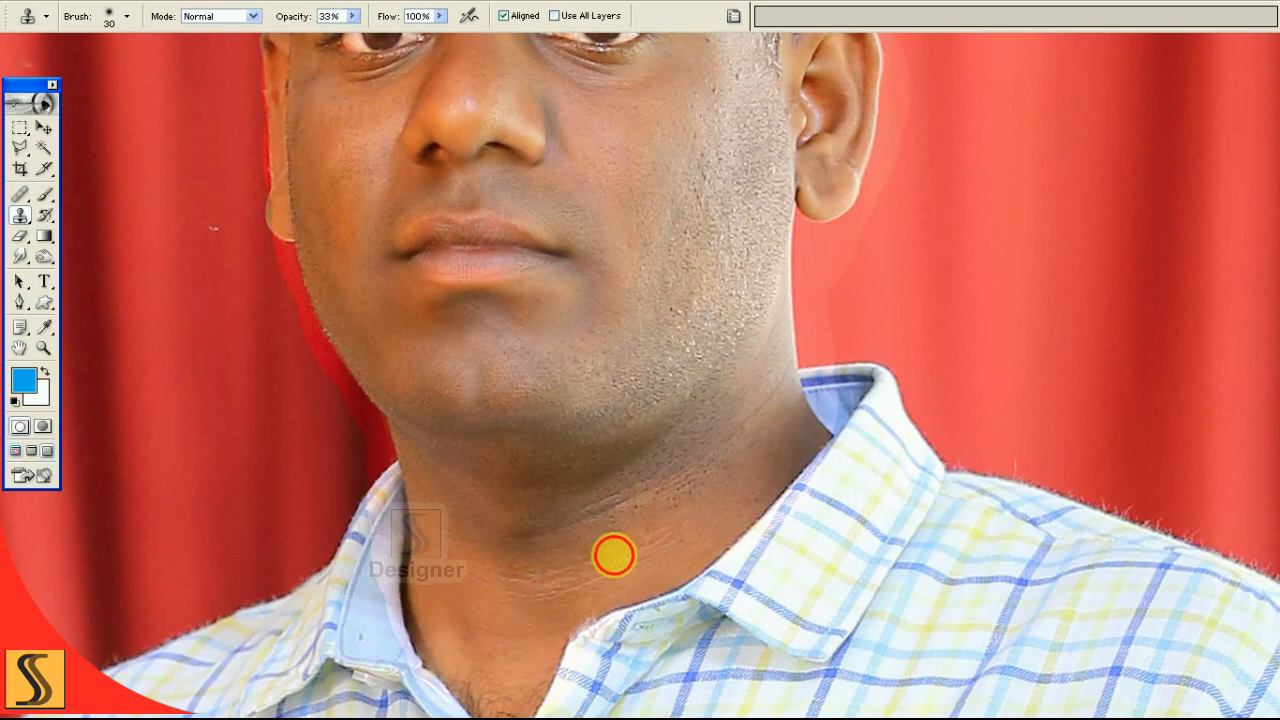
{"action": "left_click", "coordinate": [542, 578]}
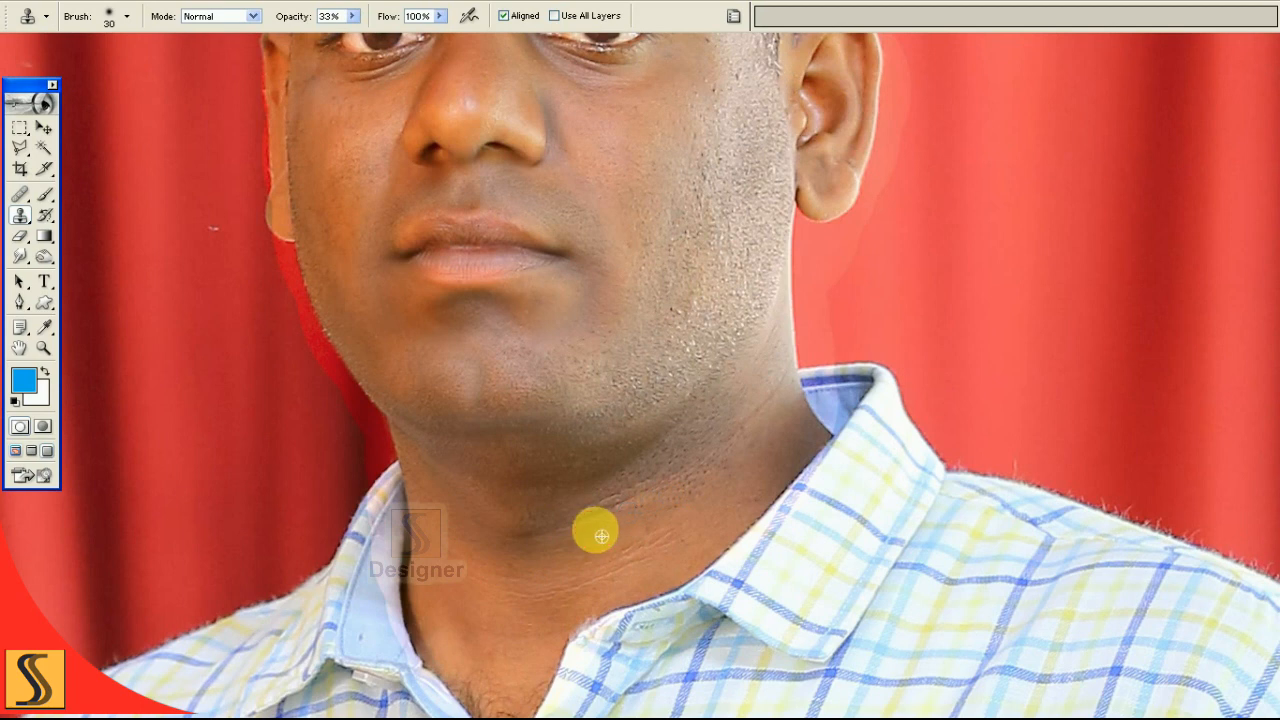
{"action": "left_click", "coordinate": [677, 506]}
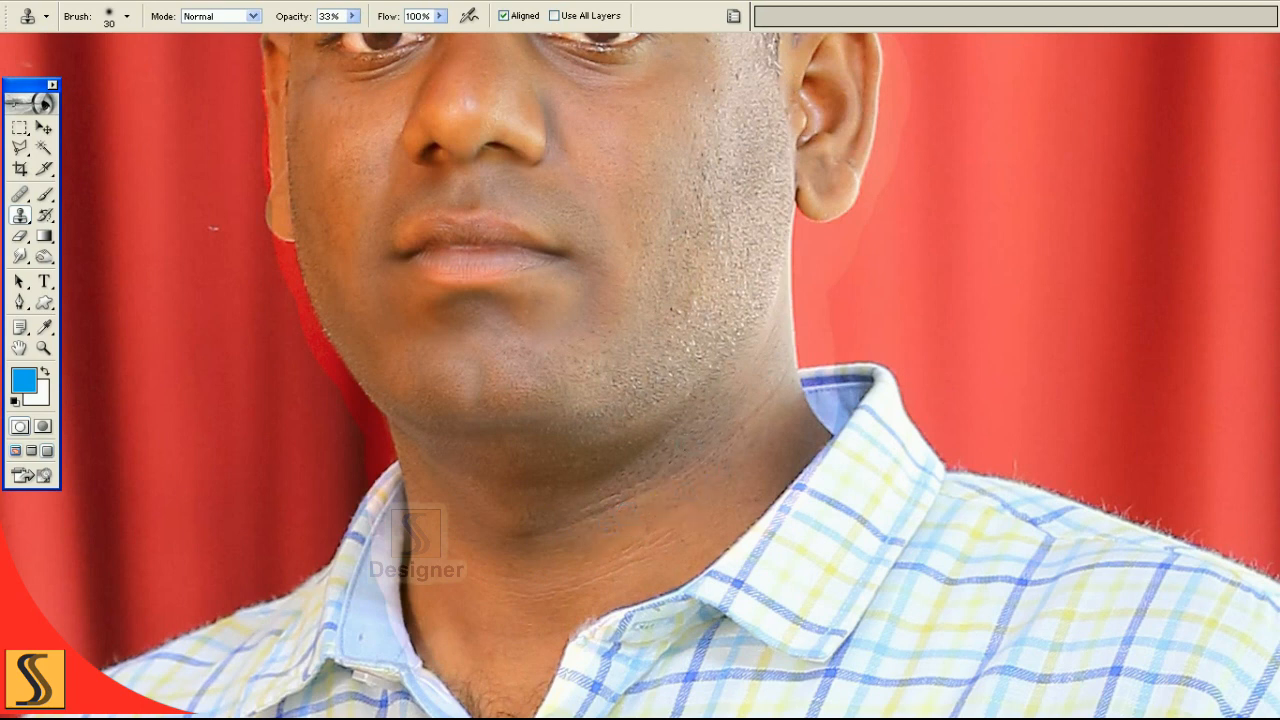
Clone sampled skin over the stubble along the image-right jaw and back beneath the chin.
{"action": "left_click", "coordinate": [584, 458], "text": "alt"}
{"action": "left_click", "coordinate": [601, 454]}
{"action": "left_click", "coordinate": [634, 367]}
{"action": "left_click", "coordinate": [684, 402]}
{"action": "left_click", "coordinate": [738, 338], "text": "alt"}
{"action": "left_click_drag", "start_coordinate": [753, 320], "coordinate": [760, 297]}
{"action": "left_click", "coordinate": [674, 331]}
{"action": "left_click", "coordinate": [696, 347]}
{"action": "left_click", "coordinate": [656, 408]}
{"action": "left_click", "coordinate": [602, 434]}
{"action": "left_click", "coordinate": [550, 430]}
Resample skin under the chin and smooth the upper neck from the image-left side across to the image-right side.
{"action": "left_click", "coordinate": [571, 473], "text": "alt"}
{"action": "left_click", "coordinate": [481, 485]}
{"action": "left_click", "coordinate": [462, 506]}
{"action": "left_click", "coordinate": [591, 494]}
{"action": "left_click", "coordinate": [568, 478]}
{"action": "left_click", "coordinate": [718, 426]}
{"action": "left_click", "coordinate": [686, 467]}
Sample clean skin on the image-right neck and clone it over the remaining lower neck creases up to the collar.
{"action": "left_click", "coordinate": [688, 472], "text": "alt"}
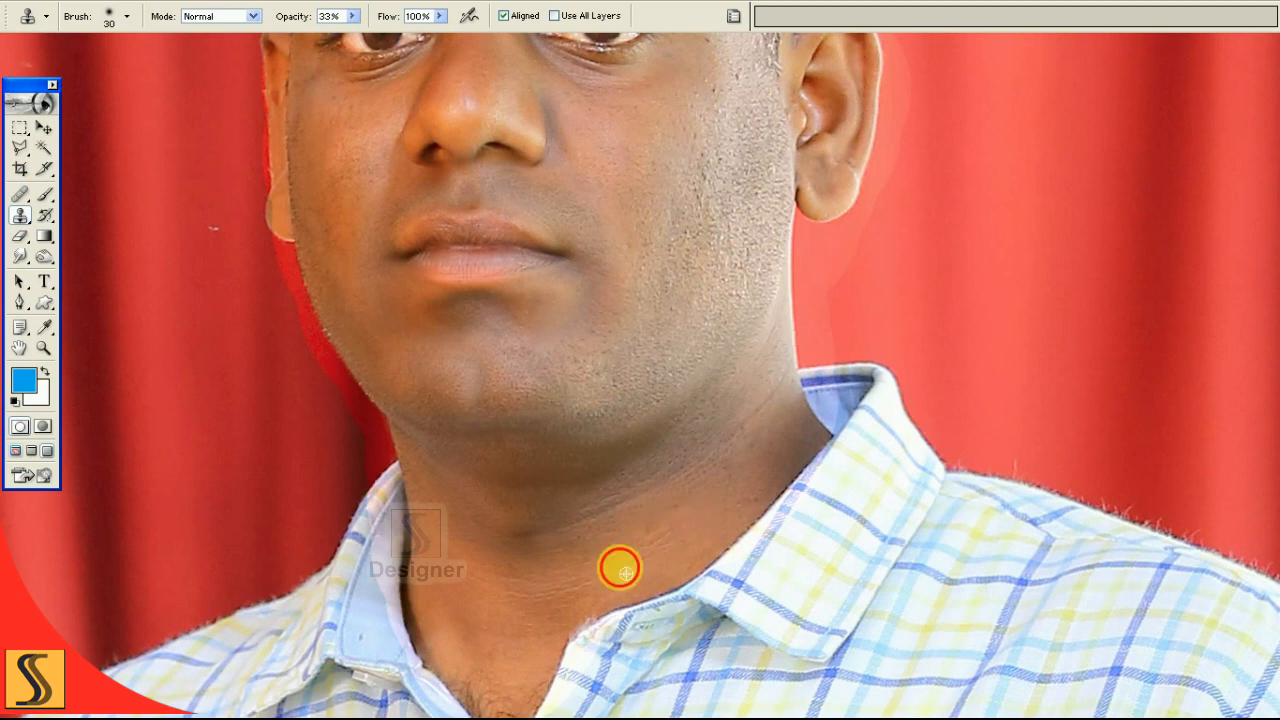
{"action": "left_click", "coordinate": [543, 581]}
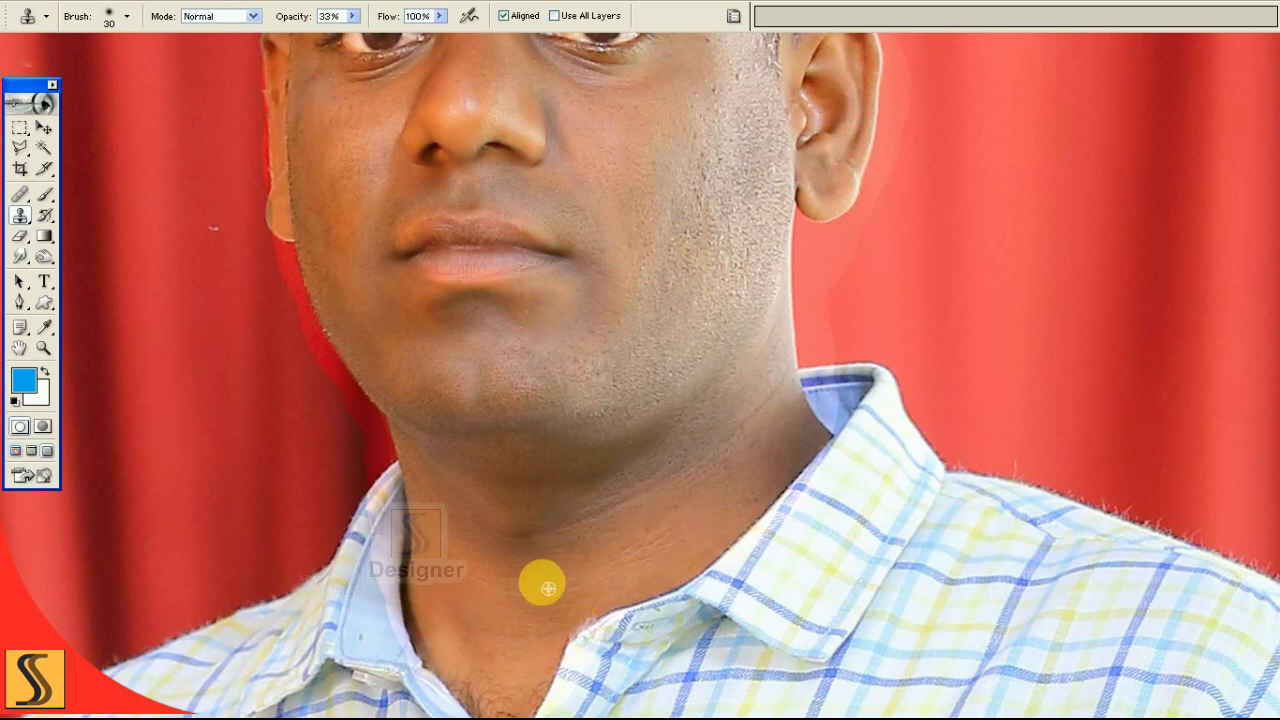
{"action": "left_click", "coordinate": [672, 540]}
{"action": "left_click", "coordinate": [760, 476]}
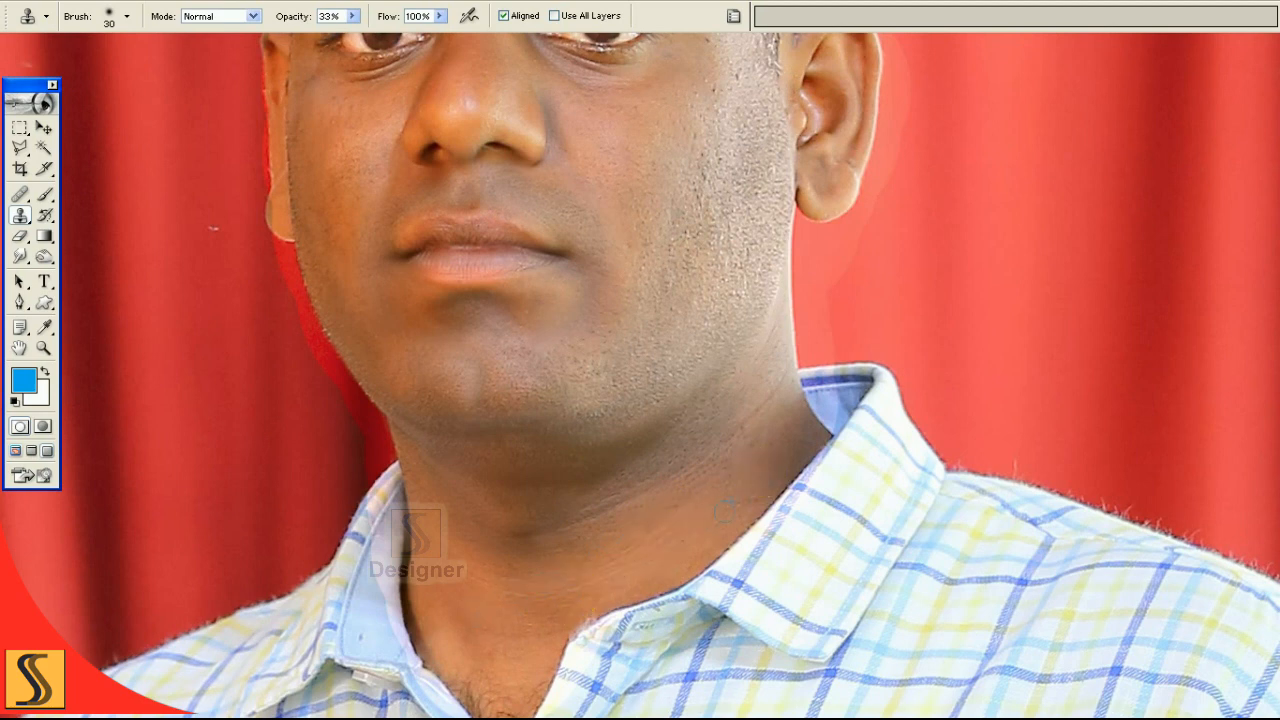
Clone resampled skin over the rough pores in the middle of the image-right cheek.
{"action": "left_click_drag", "start_coordinate": [714, 394], "coordinate": [648, 533]}
{"action": "left_click", "coordinate": [634, 350]}
{"action": "left_click", "coordinate": [638, 290]}
{"action": "left_click", "coordinate": [628, 398], "text": "alt"}
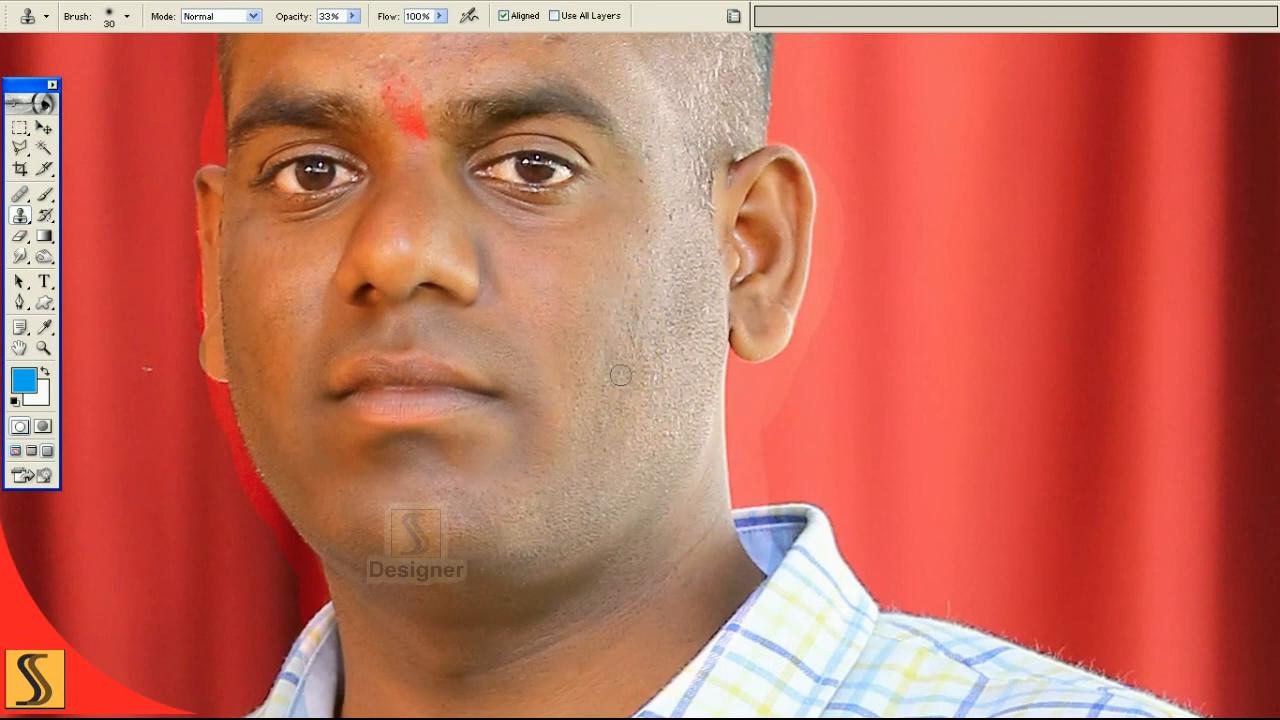
{"action": "left_click", "coordinate": [652, 360]}
{"action": "left_click", "coordinate": [652, 379], "text": "alt"}
{"action": "left_click", "coordinate": [644, 333]}
{"action": "left_click", "coordinate": [609, 366], "text": "alt"}
{"action": "left_click", "coordinate": [571, 396], "text": "alt"}
Smooth the image-right cheek from beside the ear down toward the jaw with cloned skin.
{"action": "left_click", "coordinate": [642, 240]}
{"action": "left_click", "coordinate": [669, 233]}
{"action": "left_click", "coordinate": [643, 303]}
{"action": "left_click", "coordinate": [631, 281]}
{"action": "left_click", "coordinate": [575, 405]}
{"action": "left_click", "coordinate": [622, 458]}
{"action": "left_click", "coordinate": [640, 408]}
{"action": "left_click", "coordinate": [668, 316], "text": "alt"}
{"action": "left_click", "coordinate": [655, 332]}
{"action": "left_click", "coordinate": [680, 326]}
Clone over the stubble on the lower image-right cheek where it meets the chin.
{"action": "mouse_move", "coordinate": [591, 516]}
{"action": "left_mouse_down"}
{"action": "mouse_move", "coordinate": [575, 494]}
{"action": "mouse_move", "coordinate": [581, 507]}
{"action": "mouse_move", "coordinate": [512, 511]}
{"action": "left_mouse_up"}
{"action": "left_click", "coordinate": [601, 511], "text": "alt"}
{"action": "left_click", "coordinate": [545, 547], "text": "alt"}
{"action": "left_click", "coordinate": [535, 528]}
{"action": "left_click", "coordinate": [533, 503], "text": "alt"}
Resample chin skin and even out the lower chin from its image-left side to the center.
{"action": "left_click", "coordinate": [446, 592], "text": "alt"}
{"action": "left_click", "coordinate": [399, 590]}
{"action": "left_click", "coordinate": [363, 524], "text": "alt"}
{"action": "left_click", "coordinate": [403, 546]}
{"action": "left_click", "coordinate": [458, 543], "text": "alt"}
{"action": "left_click", "coordinate": [478, 528]}
Blend the skin between the image-right mouth corner and the chin using freshly sampled skin.
{"action": "left_click", "coordinate": [519, 432]}
{"action": "left_click", "coordinate": [540, 470], "text": "alt"}
{"action": "left_click", "coordinate": [494, 498]}
{"action": "left_click", "coordinate": [553, 468], "text": "alt"}
{"action": "left_click", "coordinate": [551, 483]}
{"action": "left_click", "coordinate": [526, 500]}
{"action": "left_click", "coordinate": [530, 512]}
Clone over the shadow creases across the throat from the image-left side up to the image-right collar.
{"action": "left_click_drag", "start_coordinate": [596, 513], "coordinate": [608, 471]}
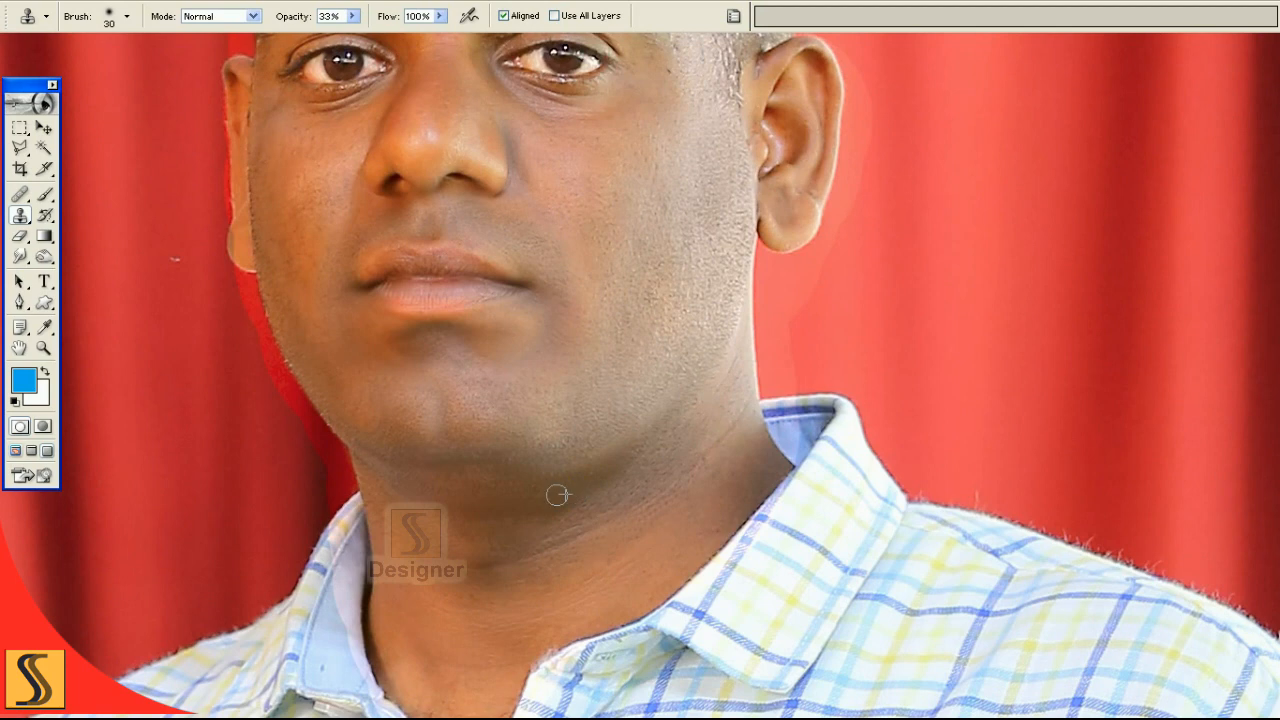
{"action": "left_click", "coordinate": [542, 540]}
{"action": "left_click", "coordinate": [484, 540]}
{"action": "left_click", "coordinate": [464, 590]}
{"action": "left_click", "coordinate": [540, 569]}
{"action": "left_click", "coordinate": [531, 554]}
{"action": "left_click", "coordinate": [596, 515]}
{"action": "left_click", "coordinate": [586, 512]}
{"action": "left_click", "coordinate": [662, 466]}
{"action": "left_click", "coordinate": [708, 454]}
{"action": "left_click", "coordinate": [640, 513]}
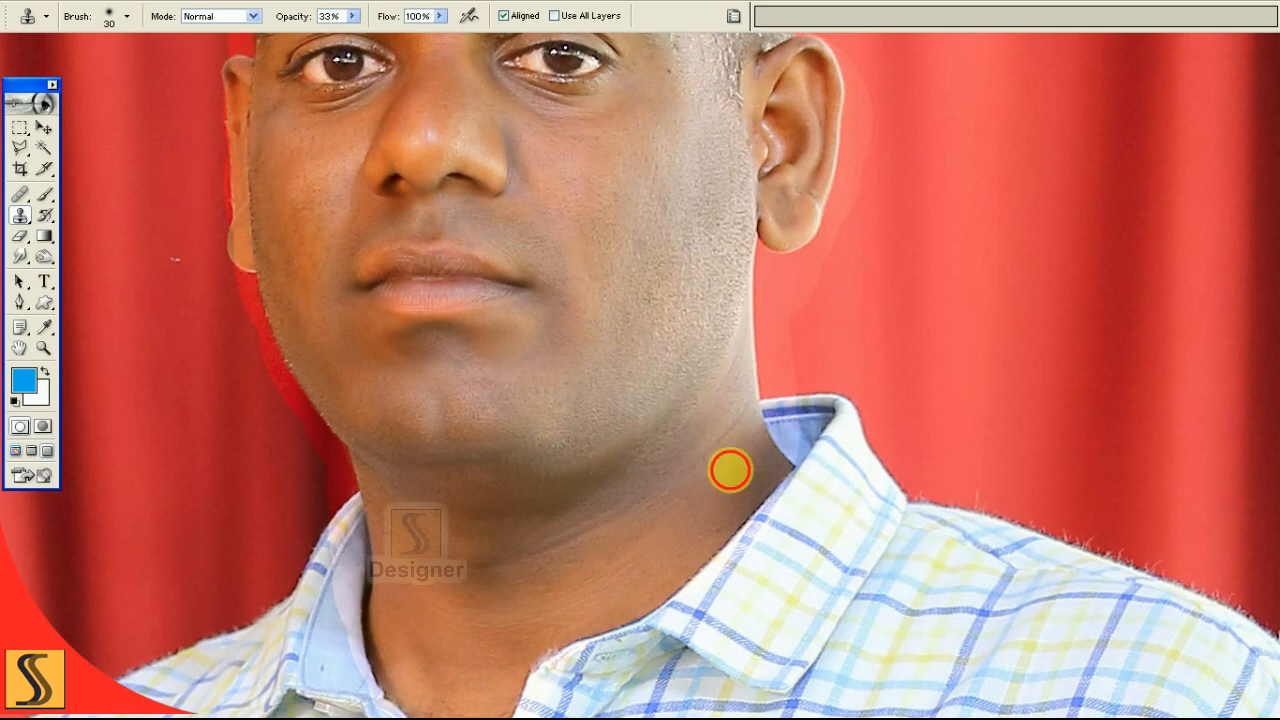
Smooth the remaining lines on the lower neck along the shirt collar opening.
{"action": "left_click", "coordinate": [644, 540]}
{"action": "left_click", "coordinate": [567, 576]}
{"action": "left_click", "coordinate": [506, 600]}
{"action": "left_click", "coordinate": [670, 556]}
{"action": "left_click", "coordinate": [647, 593]}
{"action": "left_click", "coordinate": [706, 531]}
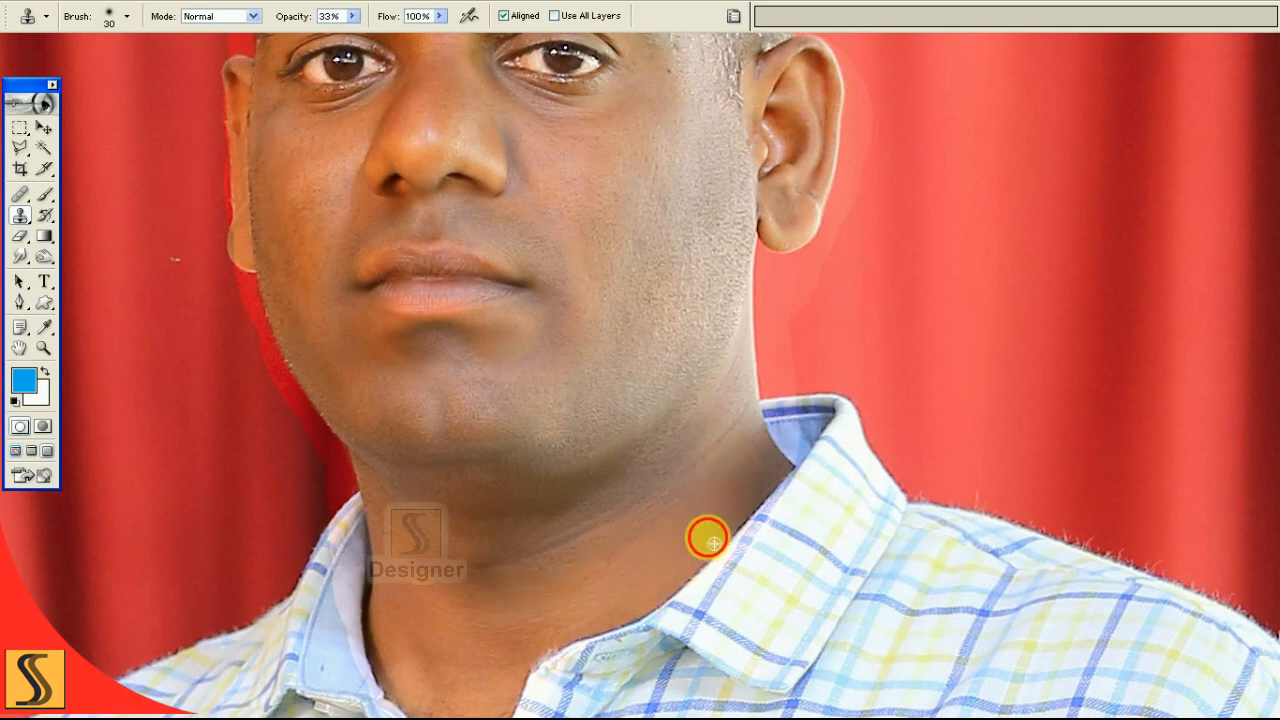
{"action": "left_click", "coordinate": [564, 608]}
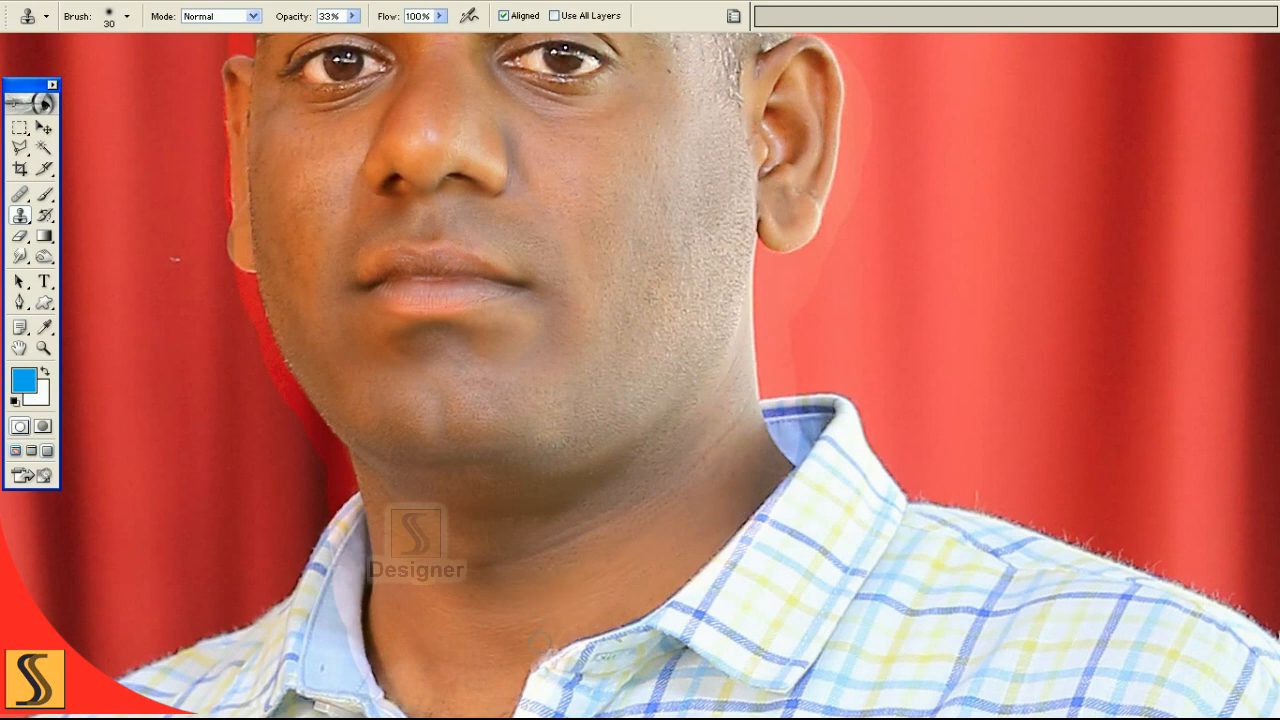
Set the Clone Stamp opacity to 30% and smooth the image-left cheek between the ear and the mouth.
{"action": "left_click_drag", "start_coordinate": [408, 355], "coordinate": [482, 516]}
{"action": "left_click_drag", "start_coordinate": [419, 410], "coordinate": [503, 483]}
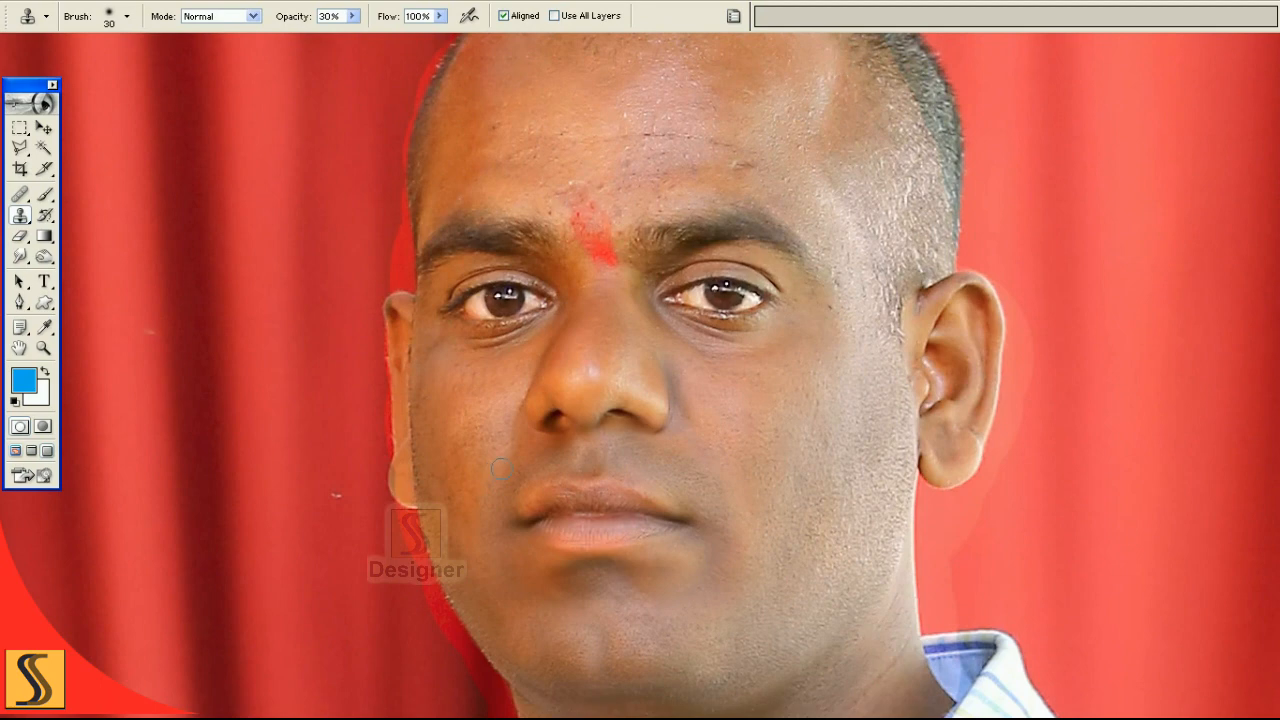
{"action": "left_click", "coordinate": [453, 414]}
{"action": "left_click", "coordinate": [428, 378]}
{"action": "left_click", "coordinate": [446, 385]}
{"action": "left_click", "coordinate": [482, 470]}
{"action": "left_click", "coordinate": [440, 504]}
{"action": "left_click", "coordinate": [466, 422]}
Open the History palette and compare the earliest Clone Stamp state with the latest retouched state.
{"action": "left_click_drag", "start_coordinate": [614, 320], "coordinate": [579, 457]}
{"action": "left_click", "coordinate": [708, 440]}
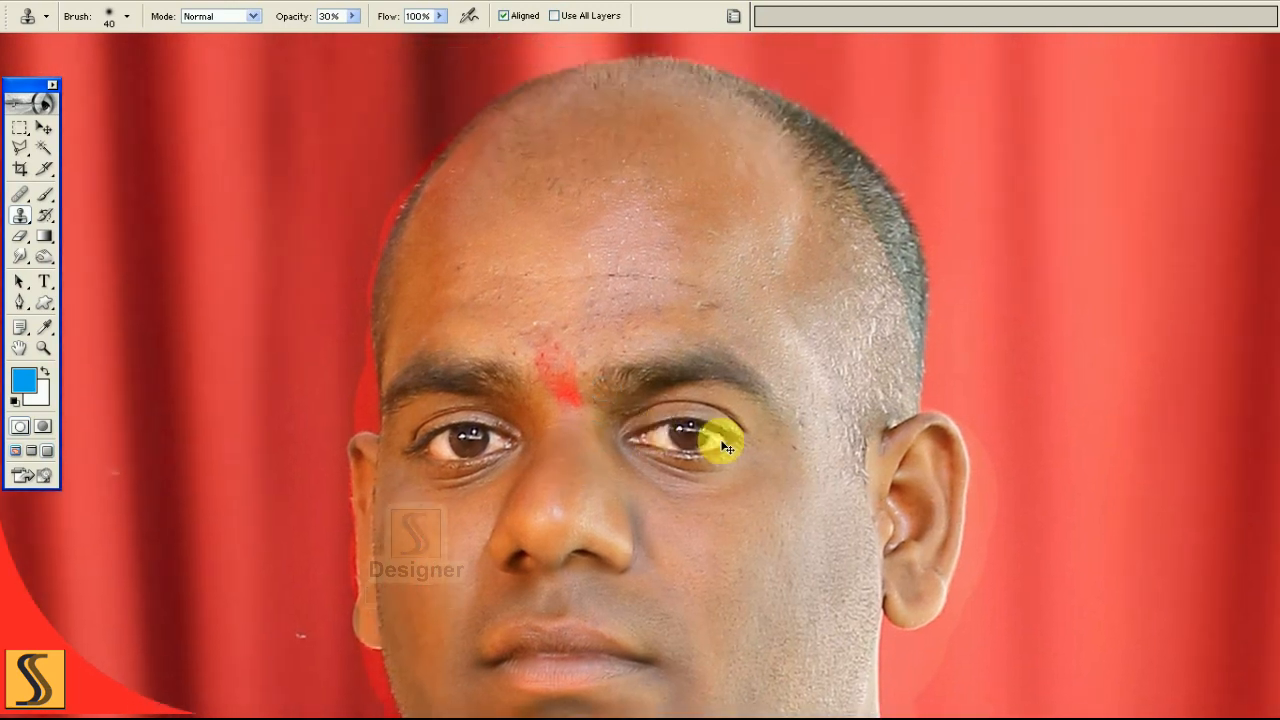
{"action": "left_click_drag", "start_coordinate": [704, 525], "coordinate": [696, 383]}
{"action": "key", "text": "alt+w"}
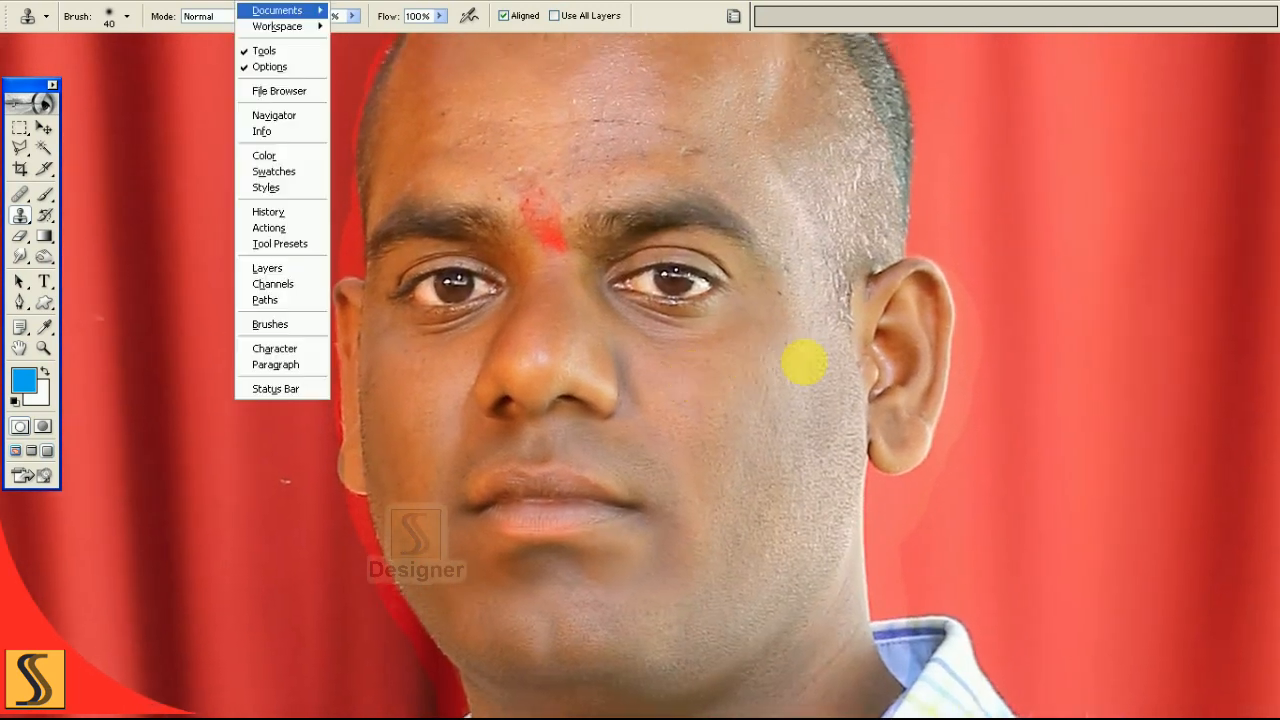
{"action": "key", "text": "h"}
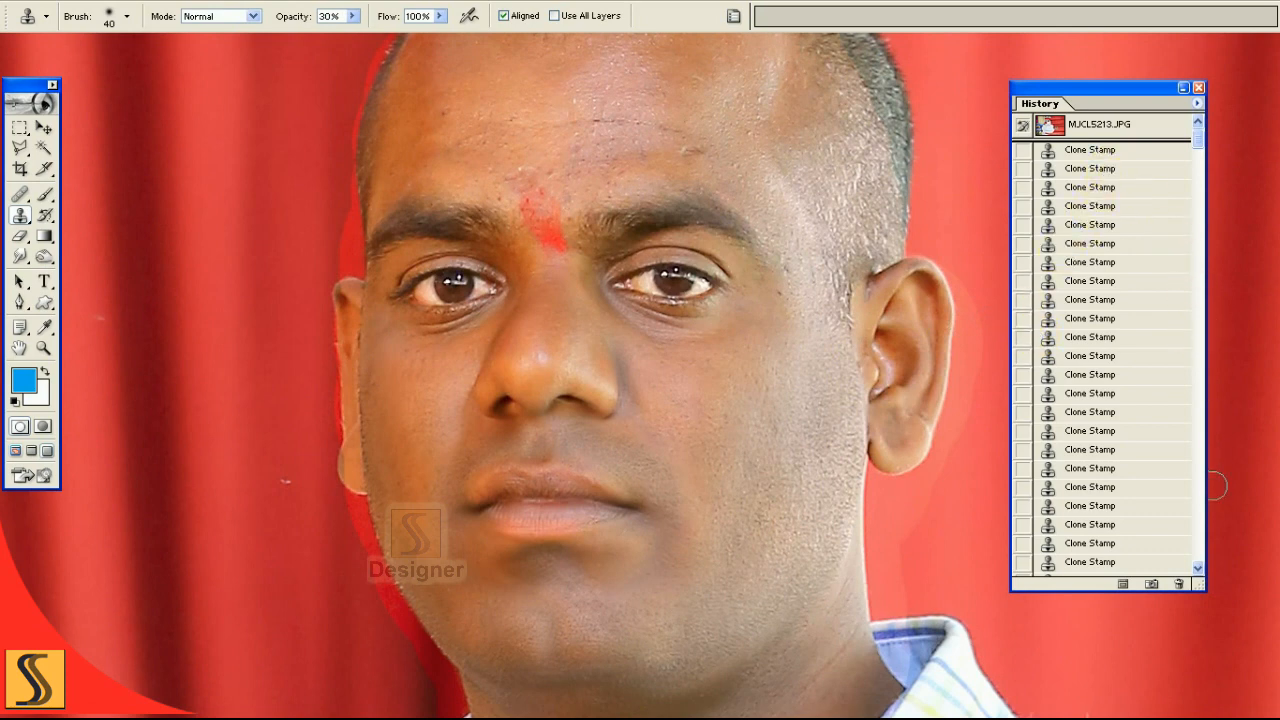
{"action": "left_click_drag", "start_coordinate": [1199, 139], "coordinate": [1199, 138]}
{"action": "left_click", "coordinate": [1132, 152]}
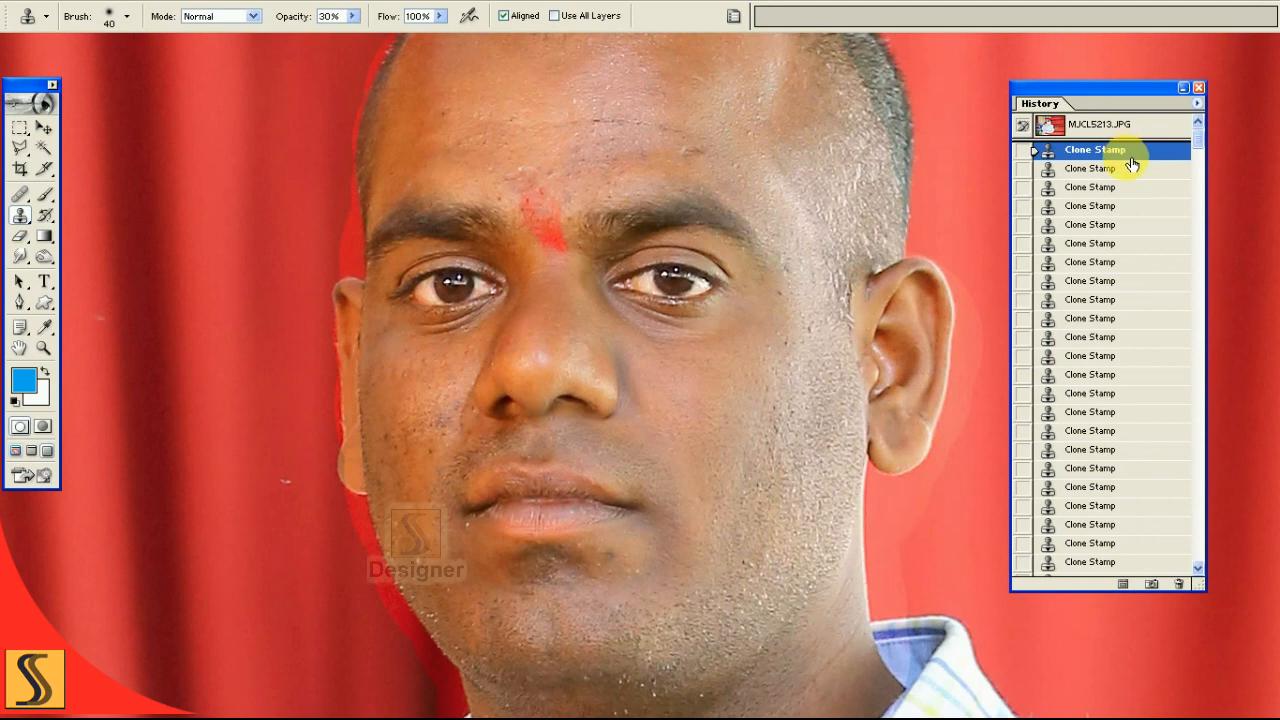
{"action": "key", "text": "ctrl+z"}
{"action": "key", "text": "ctrl+z"}
{"action": "key", "text": "ctrl+z"}
{"action": "key", "text": "ctrl+z"}
{"action": "key", "text": "ctrl+z"}
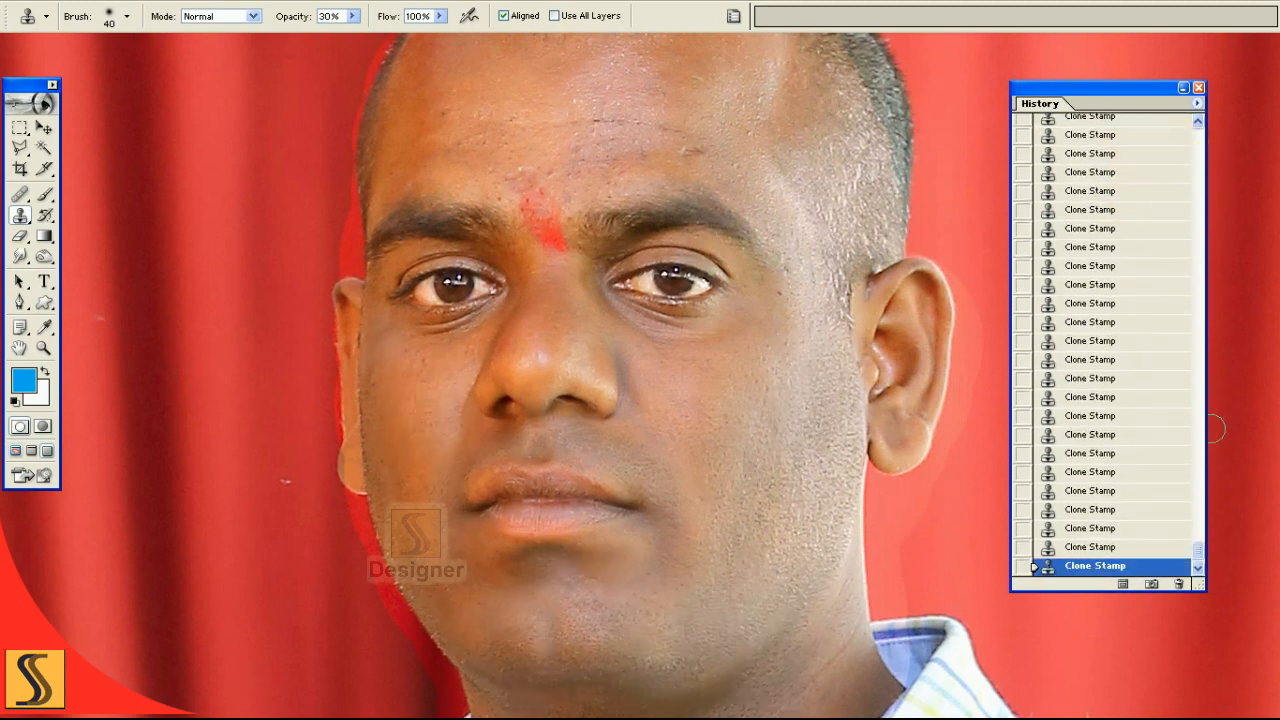
Compare the earliest Clone Stamp state with the retouched face once more and hide all palettes.
{"action": "left_click_drag", "start_coordinate": [1207, 556], "coordinate": [1213, 136]}
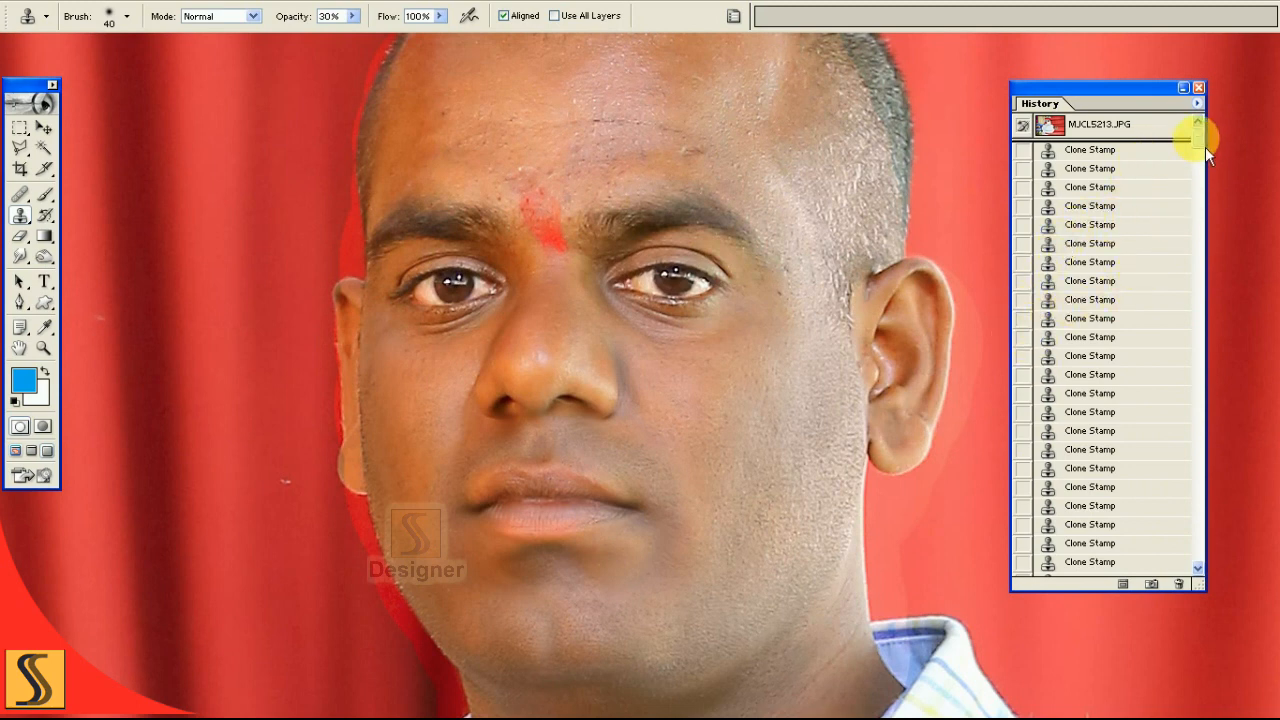
{"action": "left_click", "coordinate": [857, 303]}
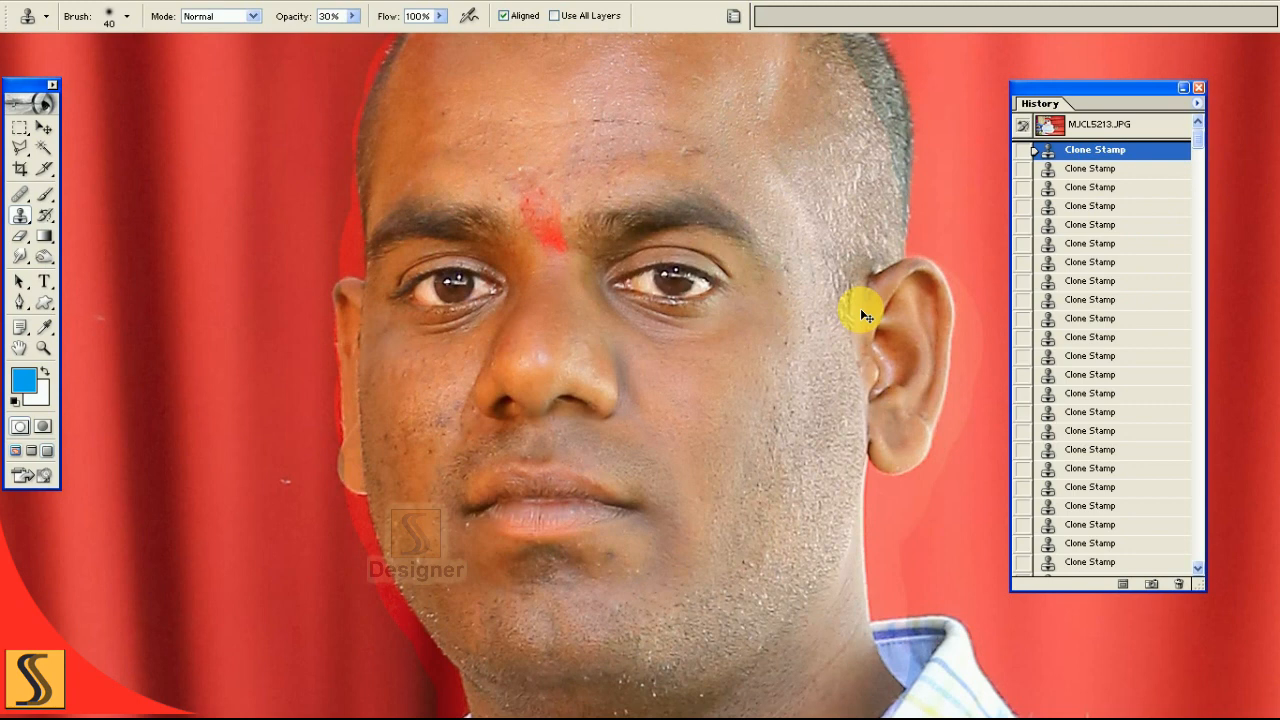
{"action": "key", "text": "Tab"}
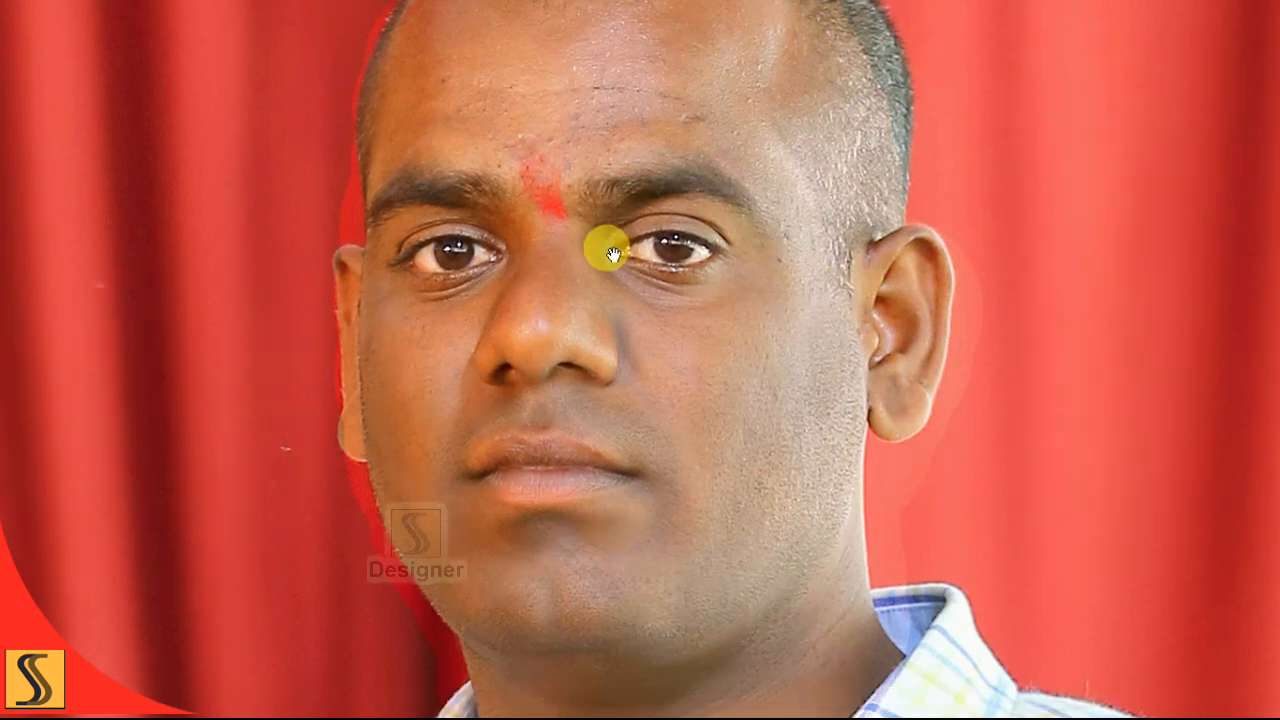
Clone sampled forehead skin over the spots and fine lines just above the red mark between the eyebrows.
{"action": "left_click_drag", "start_coordinate": [607, 247], "coordinate": [680, 407]}
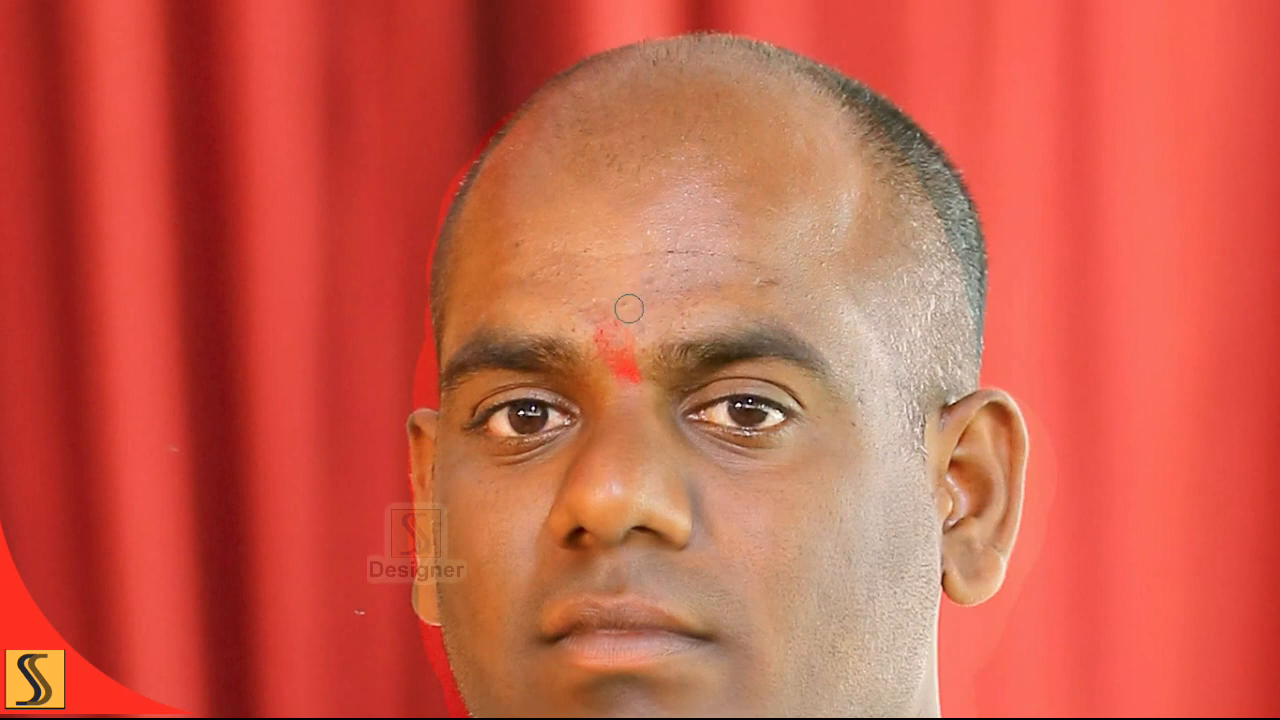
{"action": "left_click", "coordinate": [582, 332], "text": "alt"}
{"action": "left_click", "coordinate": [585, 301]}
{"action": "left_click", "coordinate": [663, 303], "text": "alt"}
{"action": "left_click", "coordinate": [655, 319]}
{"action": "left_click", "coordinate": [663, 324], "text": "alt"}
{"action": "left_click", "coordinate": [631, 293]}
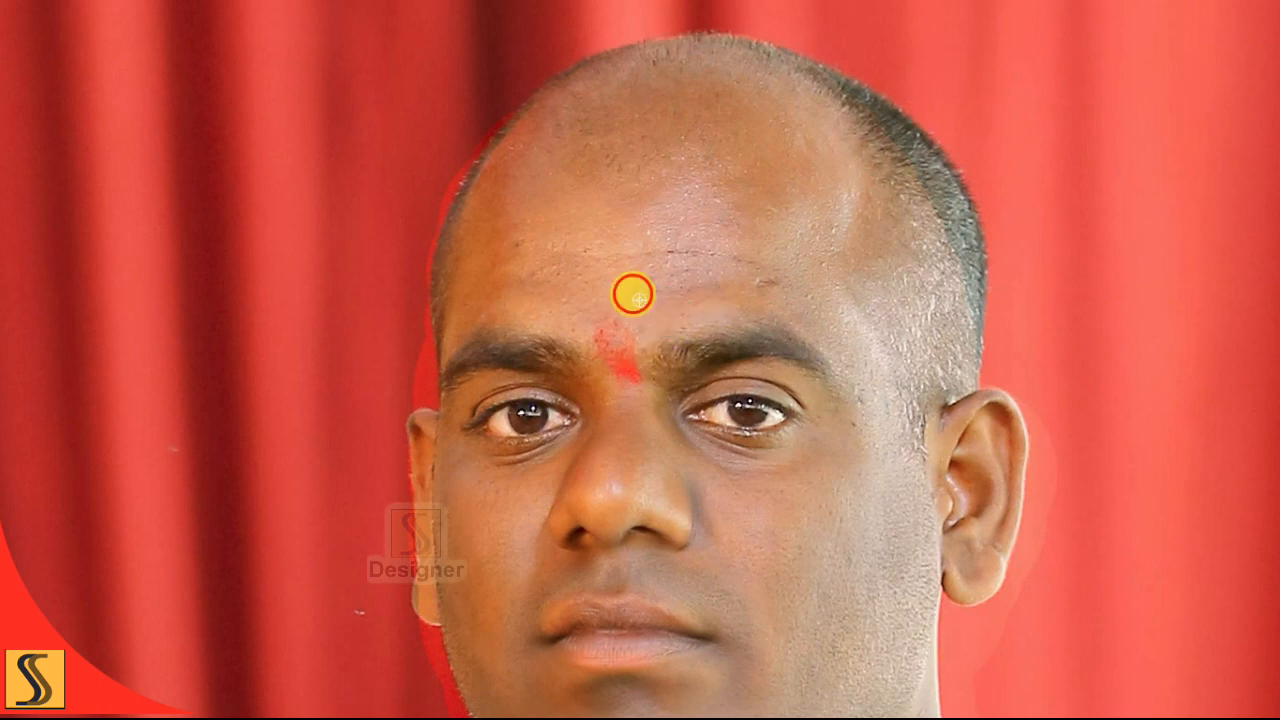
Clone resampled skin over the blemishes and the crease on the image-left side of the forehead.
{"action": "left_click", "coordinate": [519, 284], "text": "alt"}
{"action": "mouse_move", "coordinate": [590, 277]}
{"action": "left_mouse_down"}
{"action": "mouse_move", "coordinate": [500, 298]}
{"action": "mouse_move", "coordinate": [544, 250]}
{"action": "mouse_move", "coordinate": [568, 265]}
{"action": "left_mouse_up"}
{"action": "left_click", "coordinate": [552, 232], "text": "alt"}
{"action": "left_click", "coordinate": [540, 232]}
{"action": "left_click", "coordinate": [546, 264], "text": "alt"}
{"action": "left_click", "coordinate": [516, 266], "text": "alt"}
{"action": "left_click", "coordinate": [517, 246]}
{"action": "left_click", "coordinate": [506, 305], "text": "alt"}
{"action": "left_click", "coordinate": [485, 323]}
{"action": "left_click", "coordinate": [518, 260], "text": "alt"}
Remove the horizontal crease and dark spots across the middle and image-right side of the forehead with cloned skin.
{"action": "left_click", "coordinate": [600, 278], "text": "alt"}
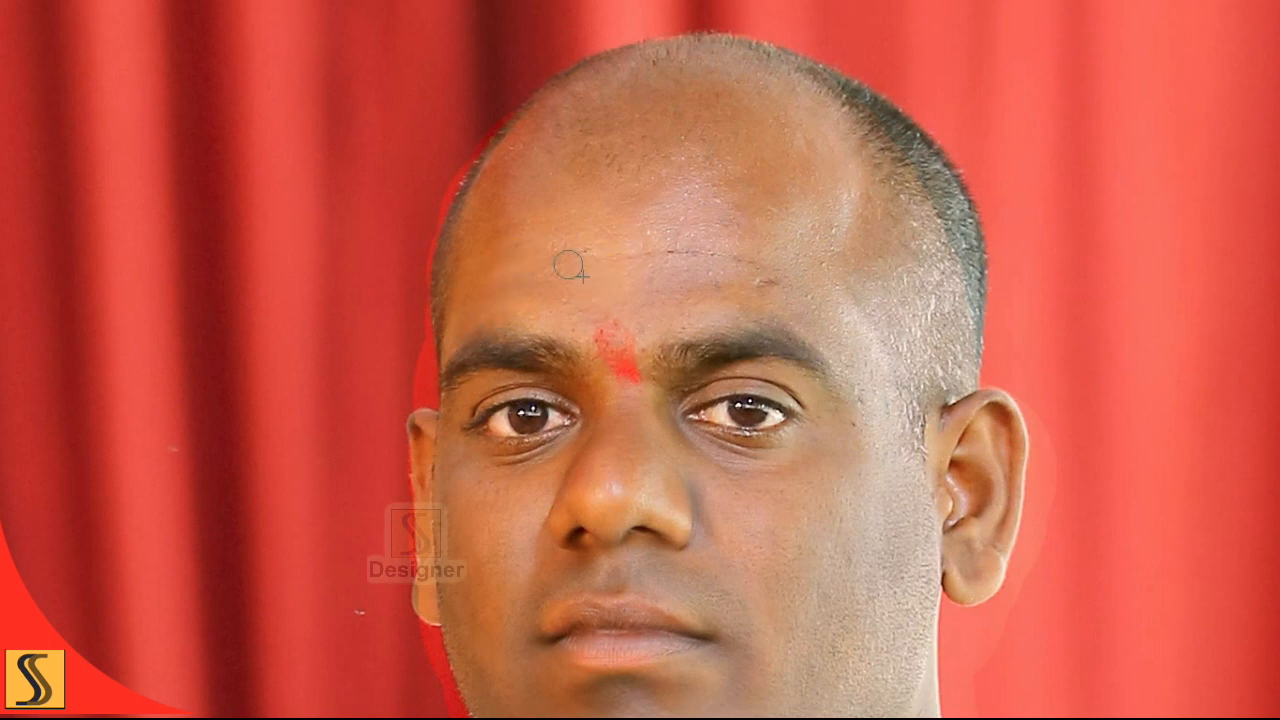
{"action": "left_click", "coordinate": [674, 268], "text": "alt"}
{"action": "left_click", "coordinate": [726, 281], "text": "alt"}
{"action": "left_click_drag", "start_coordinate": [750, 281], "coordinate": [795, 301]}
{"action": "left_click", "coordinate": [797, 300], "text": "alt"}
{"action": "left_click", "coordinate": [739, 284], "text": "alt"}
{"action": "left_click", "coordinate": [757, 282]}
{"action": "left_click", "coordinate": [609, 286], "text": "alt"}
{"action": "left_click", "coordinate": [623, 260]}
{"action": "left_click", "coordinate": [769, 271]}
{"action": "left_click", "coordinate": [731, 271]}
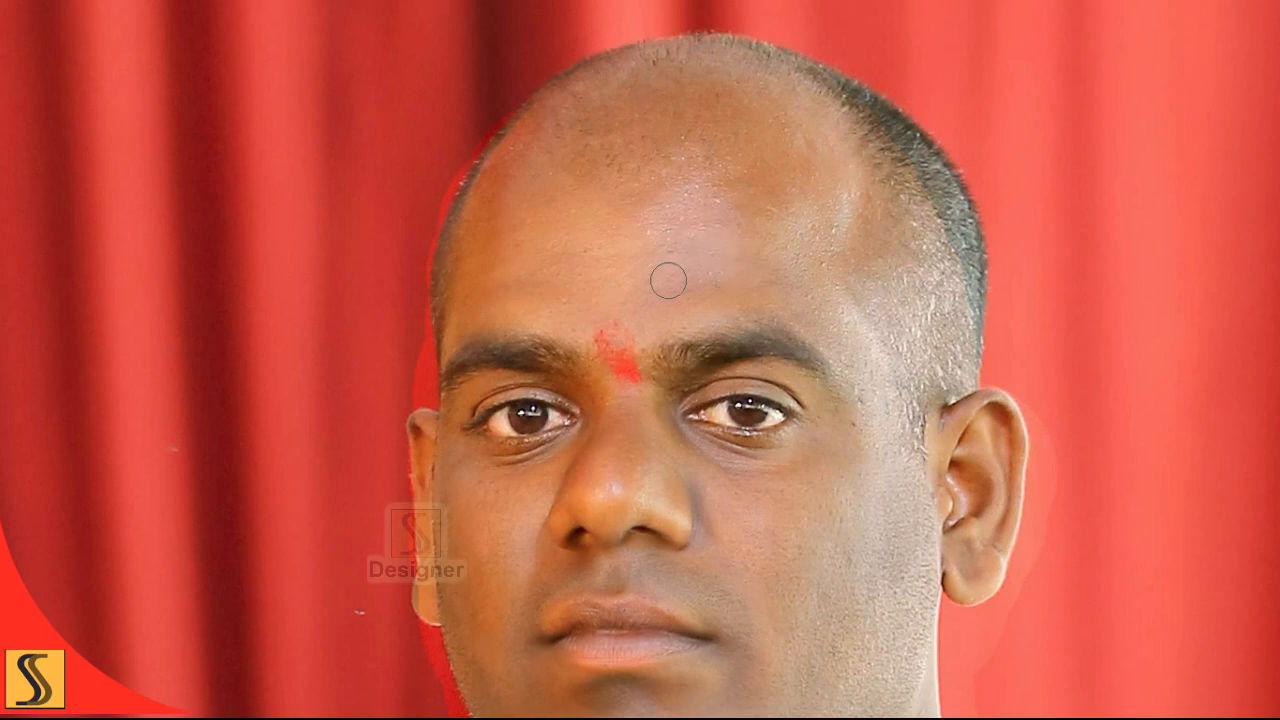